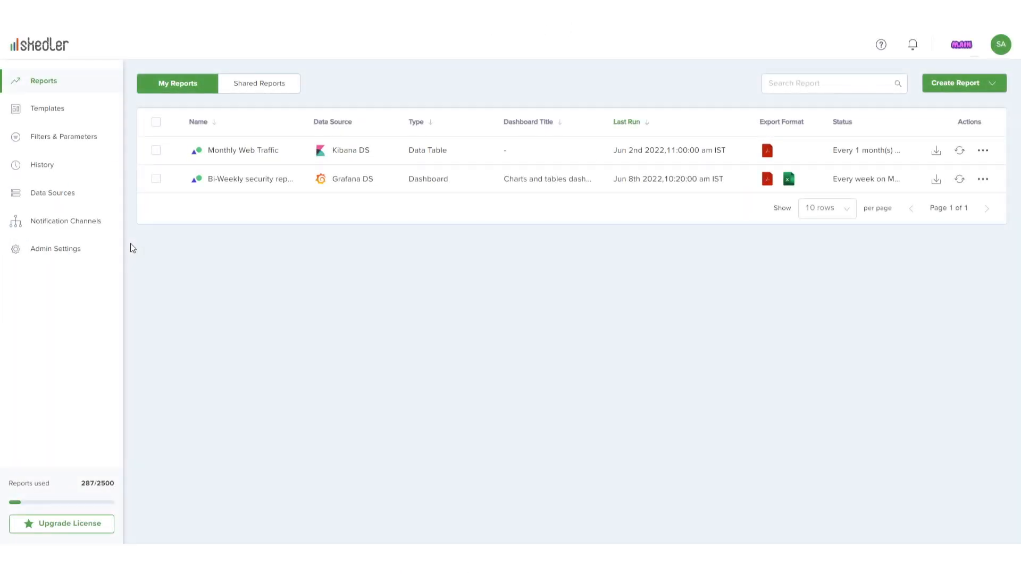
- Create a new Kibana data source with the connection name "Security Onion"
{"action": "left_click", "coordinate": [67, 198]}
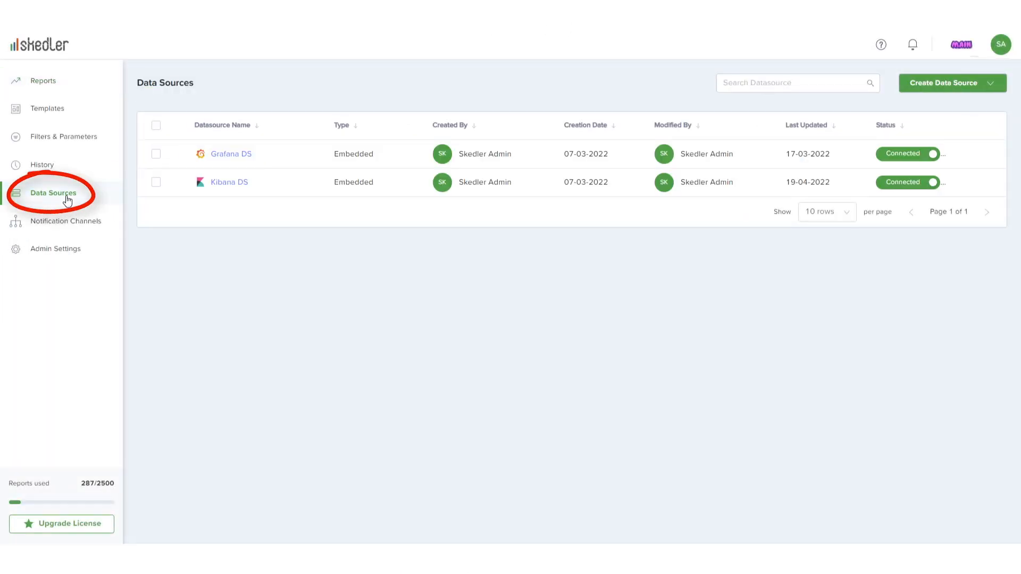
{"action": "left_click", "coordinate": [959, 86]}
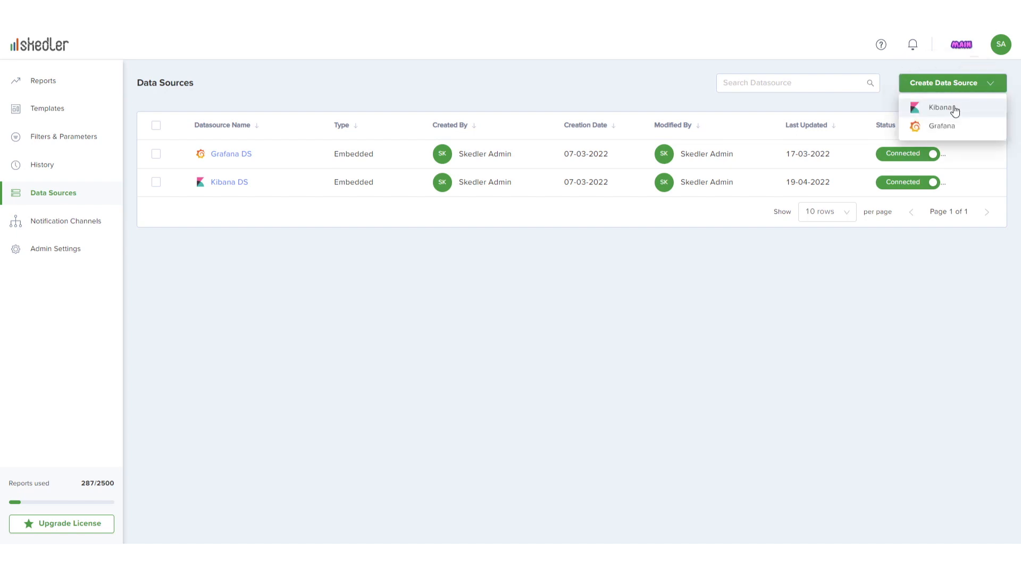
{"action": "left_click", "coordinate": [955, 110]}
{"action": "left_click_drag", "start_coordinate": [365, 166], "coordinate": [187, 166]}
{"action": "type", "text": "Security Onion"}
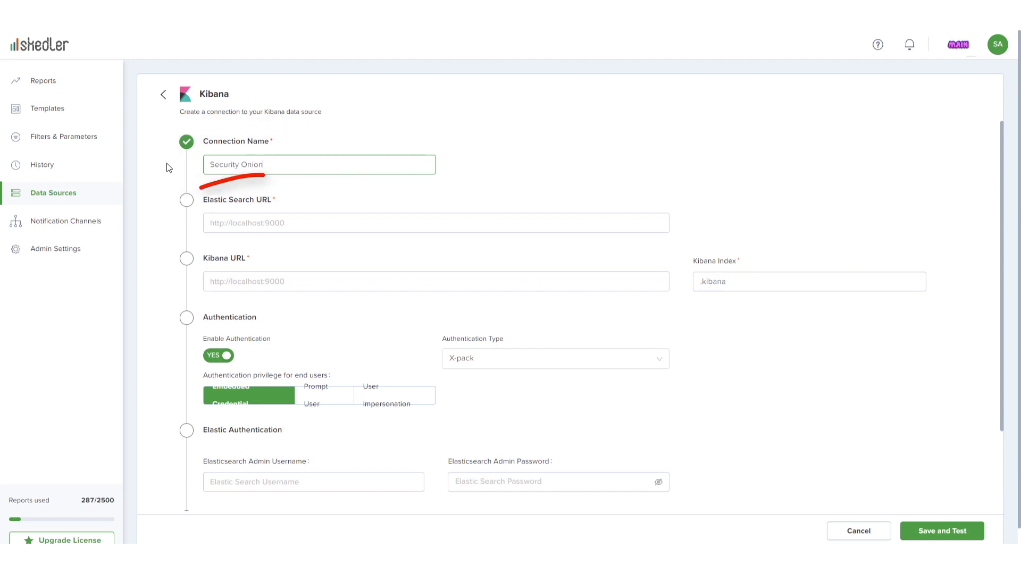
{"action": "left_click", "coordinate": [312, 223]}
{"action": "type", "text": "http://3f97-50-19-142-202.ngrok.io/"}
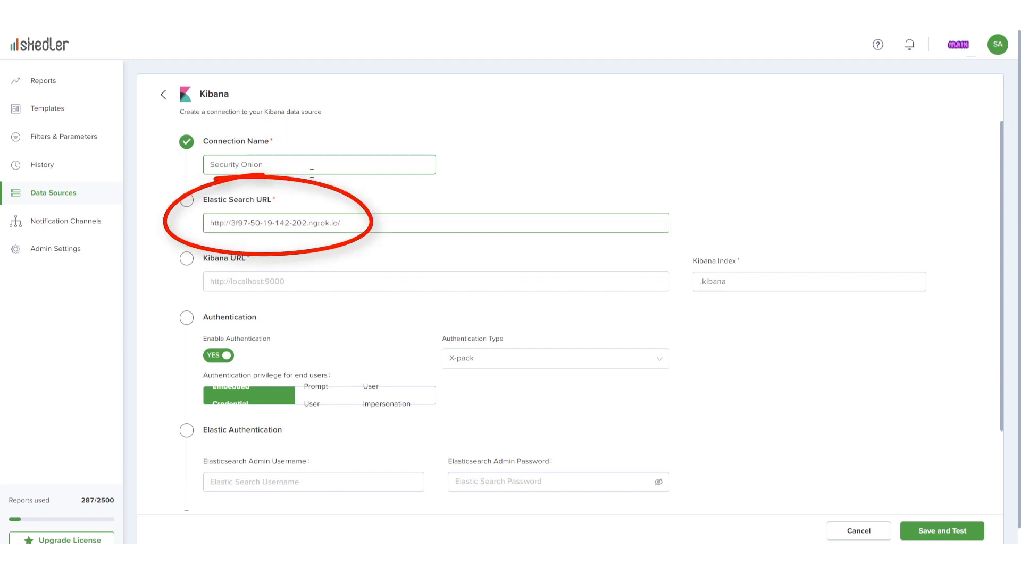
{"action": "left_click", "coordinate": [343, 276]}
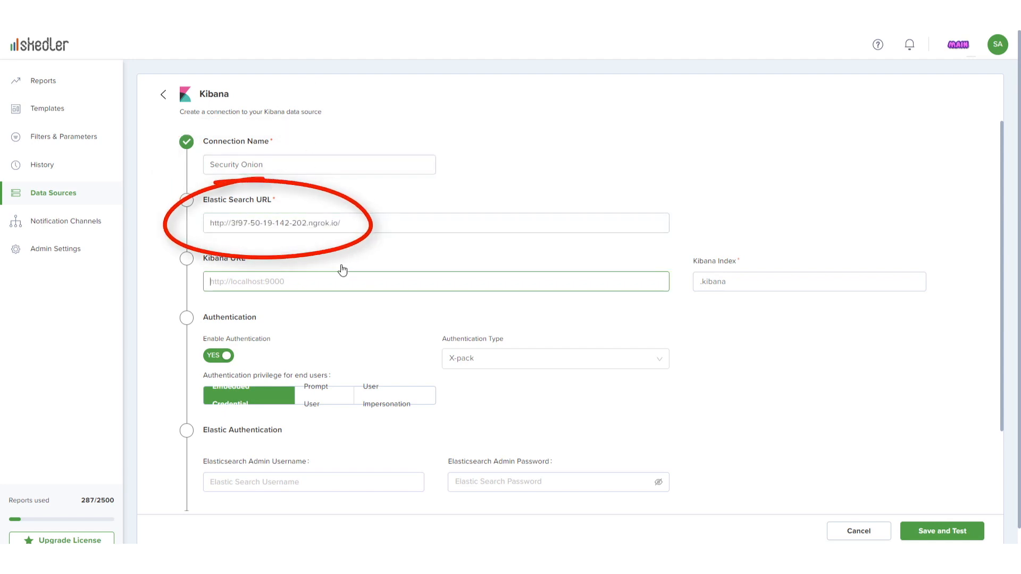
{"action": "type", "text": "https://50.19.142.202/kibana"}
- Set the authentication type to Security Onion, expand the advanced options, and save and test the data source
{"action": "scroll", "coordinate": [374, 255], "scroll_direction": "down", "scroll_amount": 3}
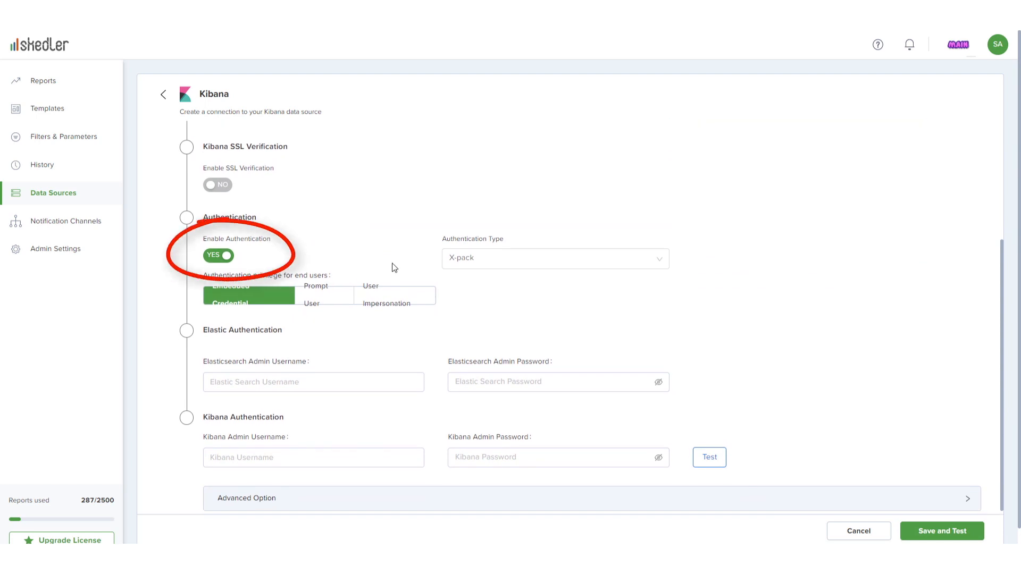
{"action": "left_click", "coordinate": [484, 258]}
{"action": "left_click", "coordinate": [472, 376]}
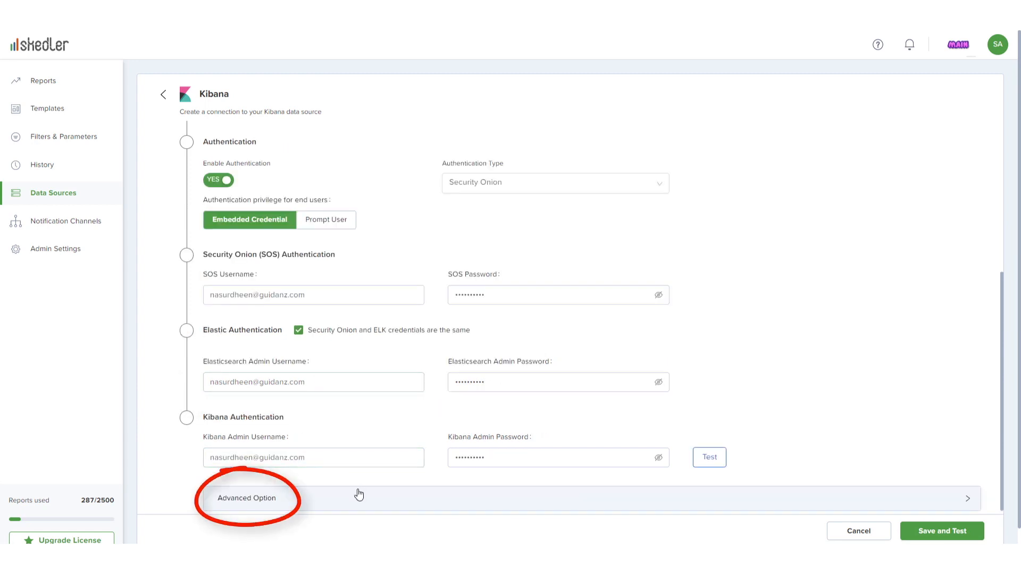
{"action": "left_click", "coordinate": [359, 495]}
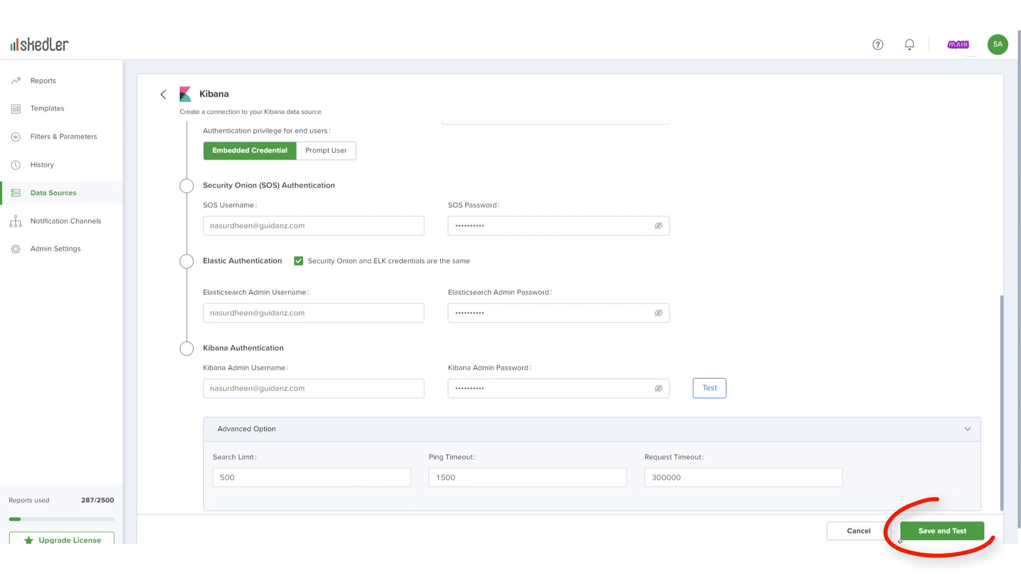
{"action": "left_click", "coordinate": [926, 538]}
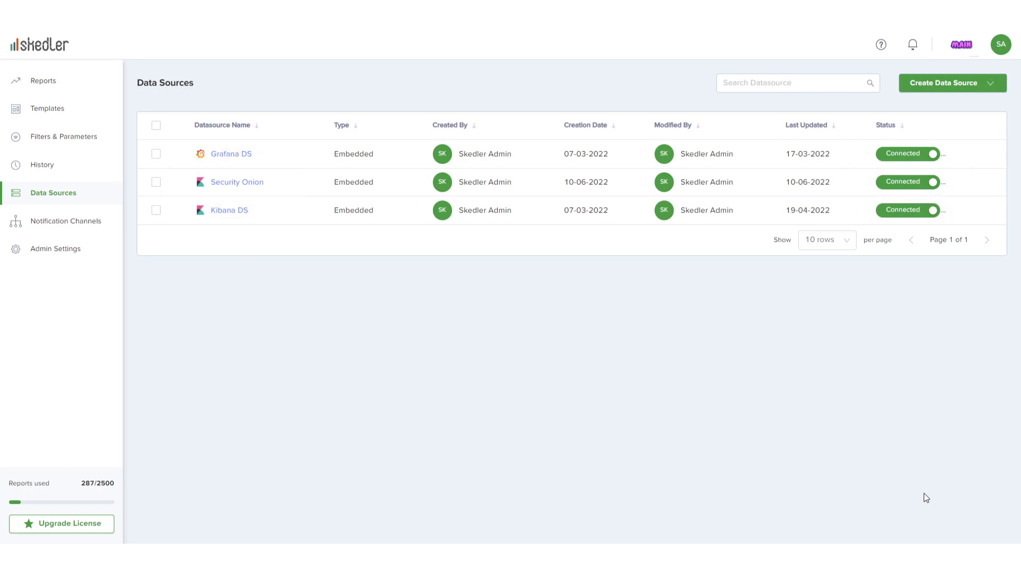
- Create a new visual report that uses the Security Onion data source
{"action": "left_click", "coordinate": [44, 84]}
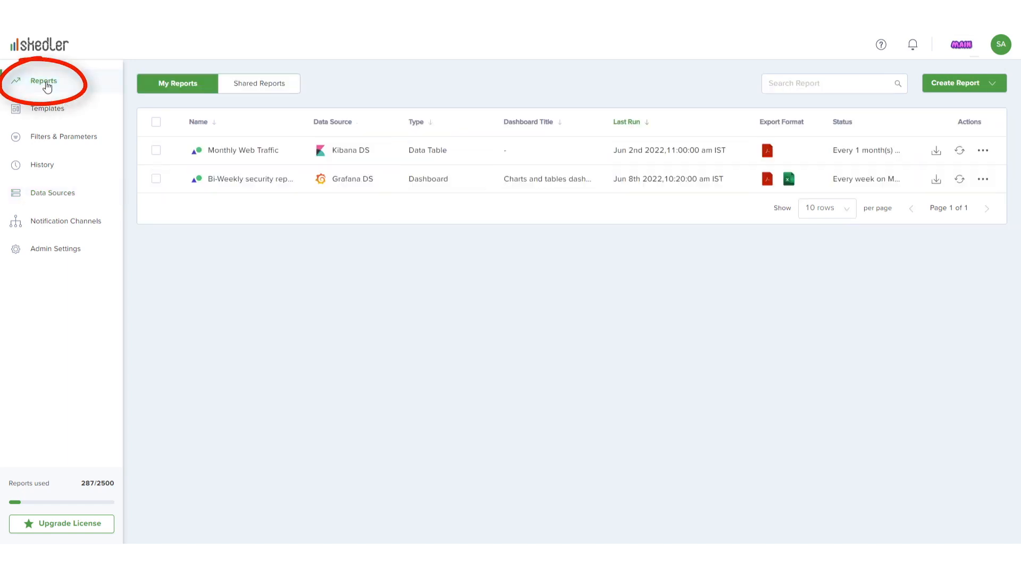
{"action": "left_click", "coordinate": [978, 89]}
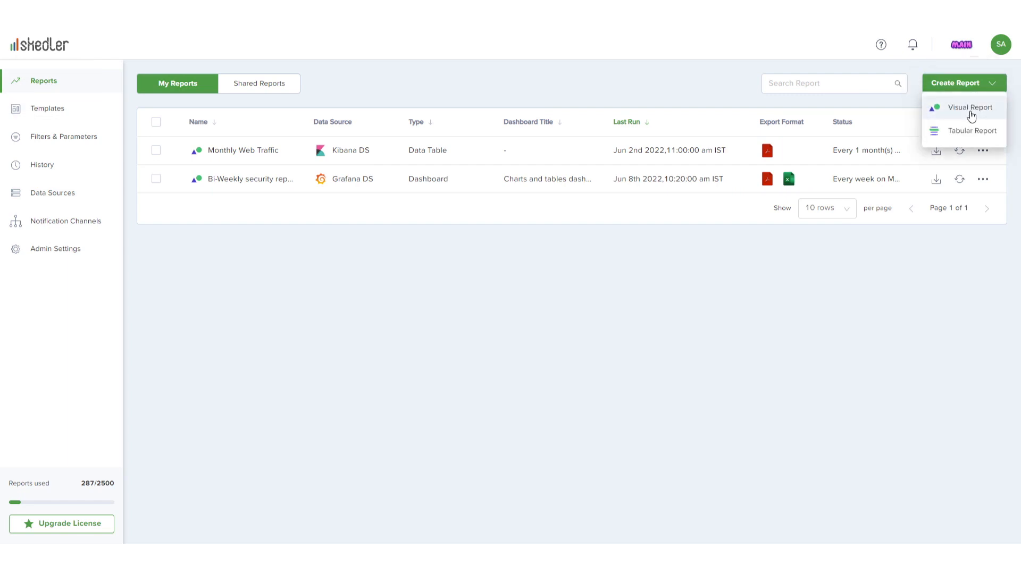
{"action": "left_click", "coordinate": [971, 112]}
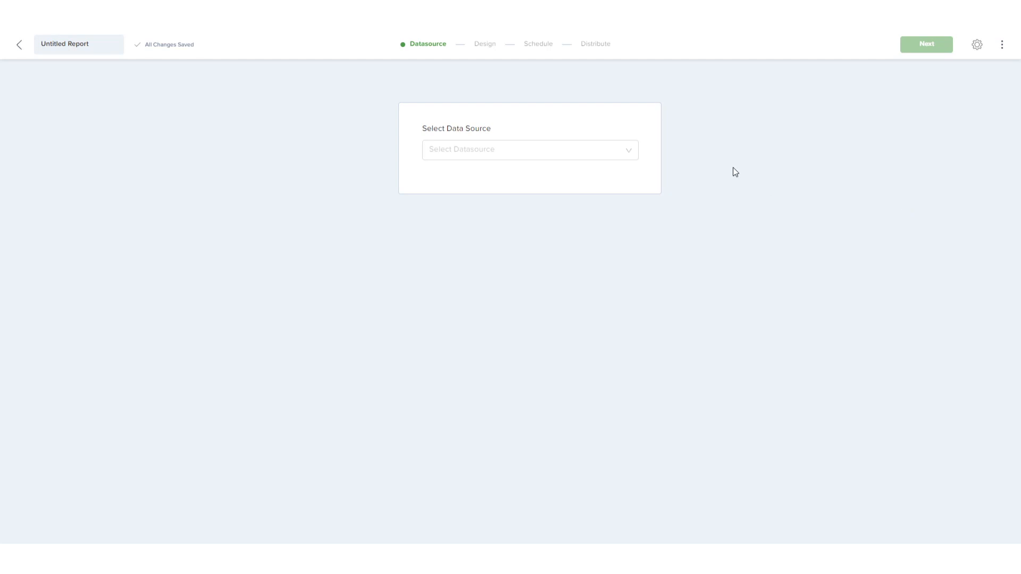
{"action": "left_click", "coordinate": [596, 151]}
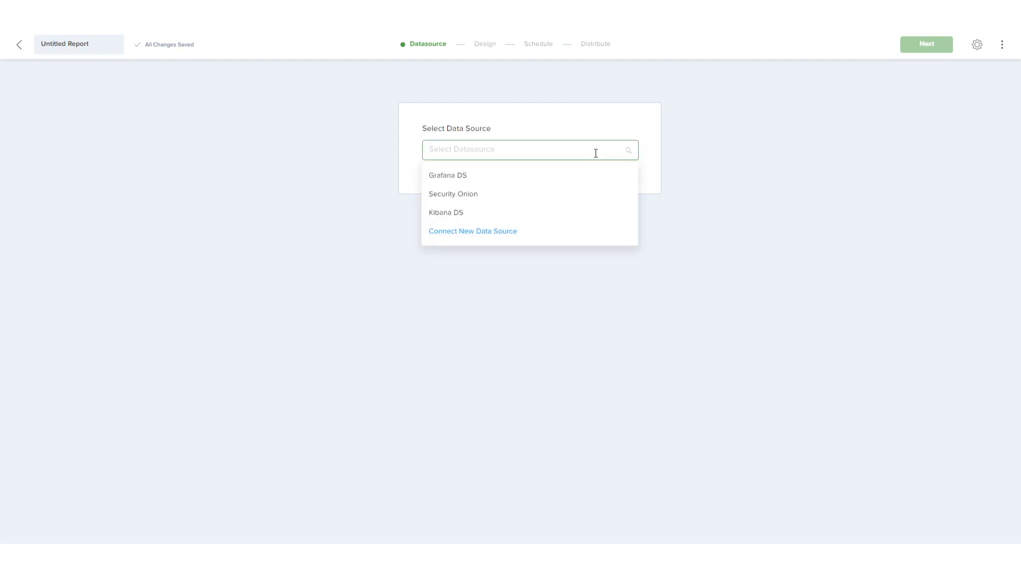
{"action": "left_click", "coordinate": [499, 196]}
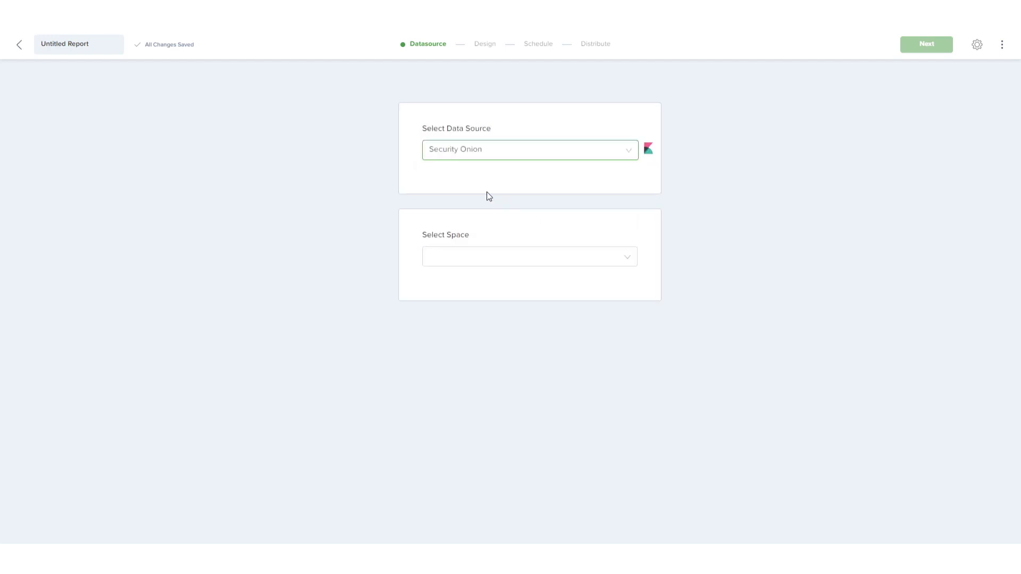
- Choose the Default space and the "Security Onion - Network & Log" dashboard, and proceed to the design stage
{"action": "left_click", "coordinate": [631, 255]}
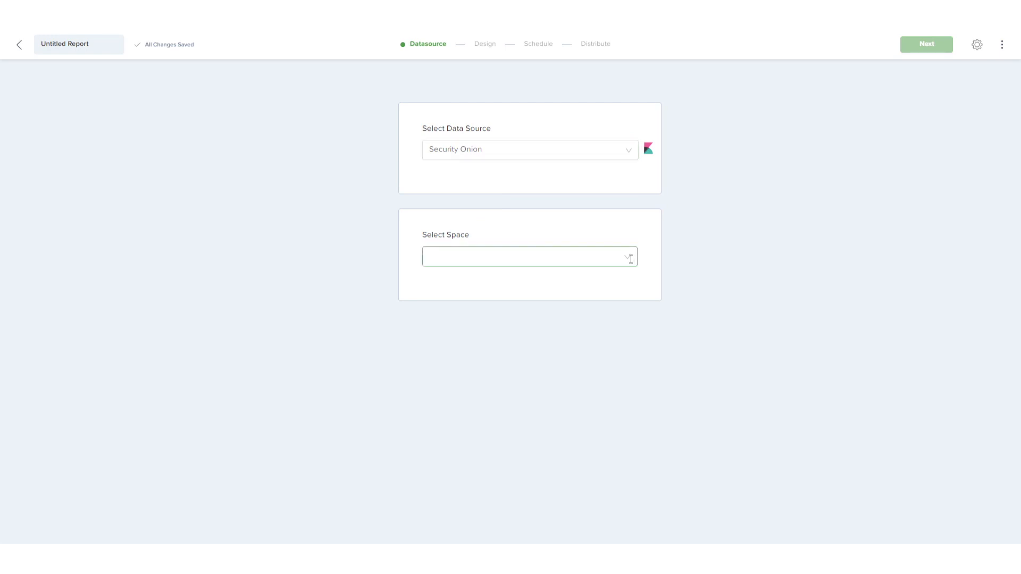
{"action": "left_click", "coordinate": [590, 287]}
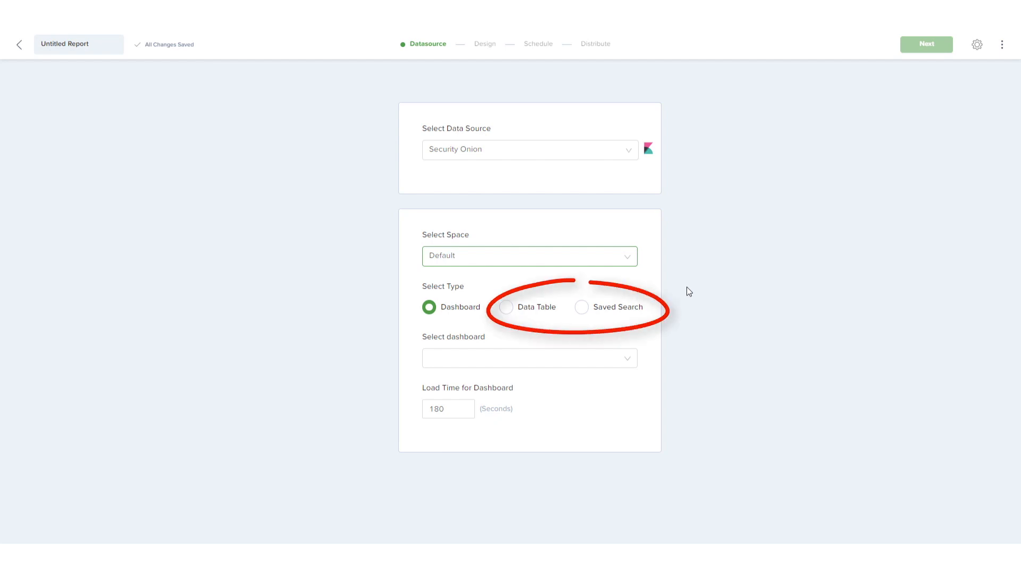
{"action": "left_click", "coordinate": [627, 358]}
{"action": "left_click_drag", "start_coordinate": [635, 384], "coordinate": [636, 515]}
{"action": "left_click", "coordinate": [557, 496]}
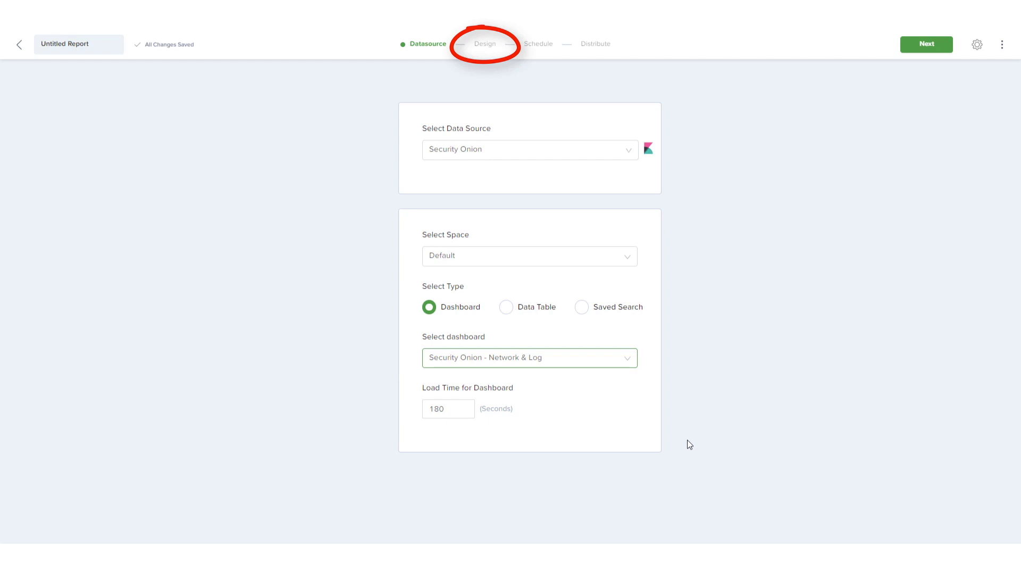
{"action": "left_click", "coordinate": [932, 48]}
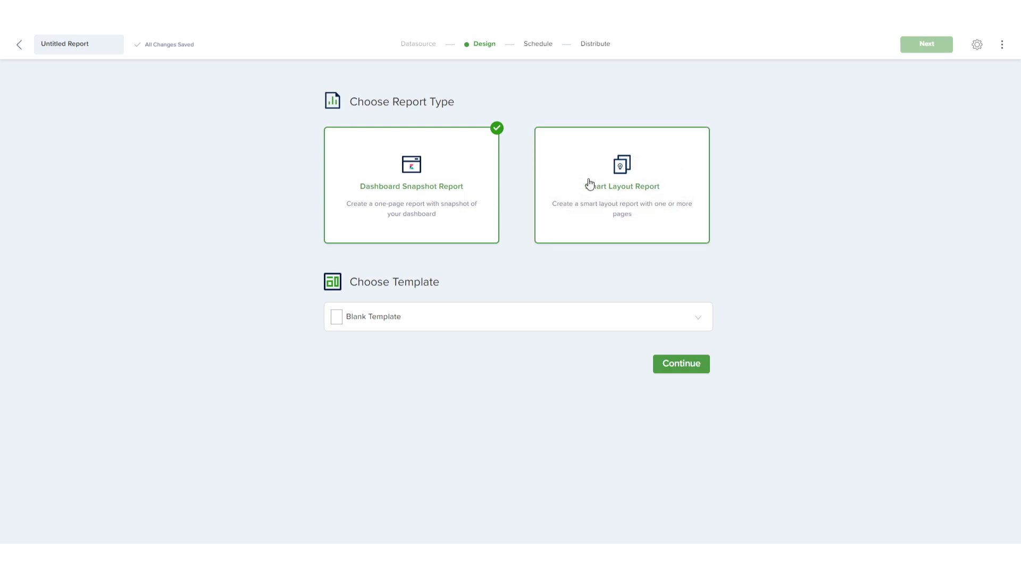
- Start a Smart Layout Report from the Default Template Dark and name it "Monthly Threat Analysis"
{"action": "left_click", "coordinate": [611, 184]}
{"action": "left_click", "coordinate": [700, 322]}
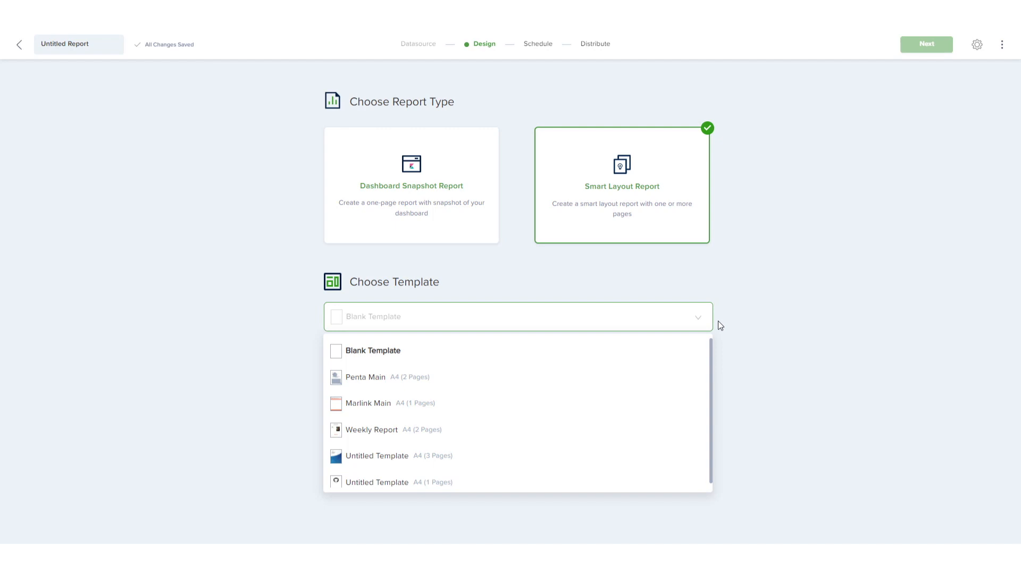
{"action": "scroll", "coordinate": [649, 407], "scroll_direction": "down", "scroll_amount": 3}
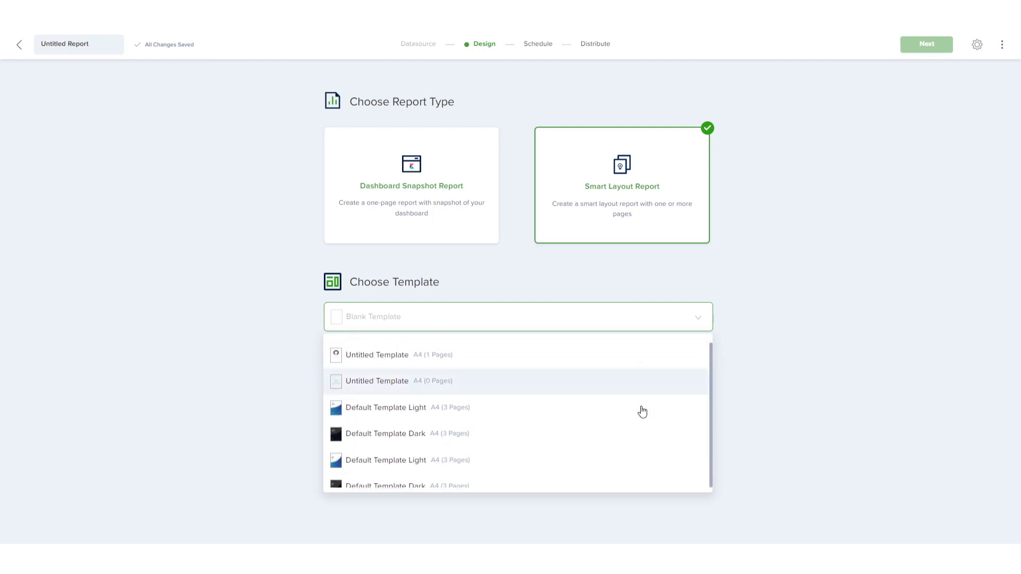
{"action": "left_click", "coordinate": [410, 440]}
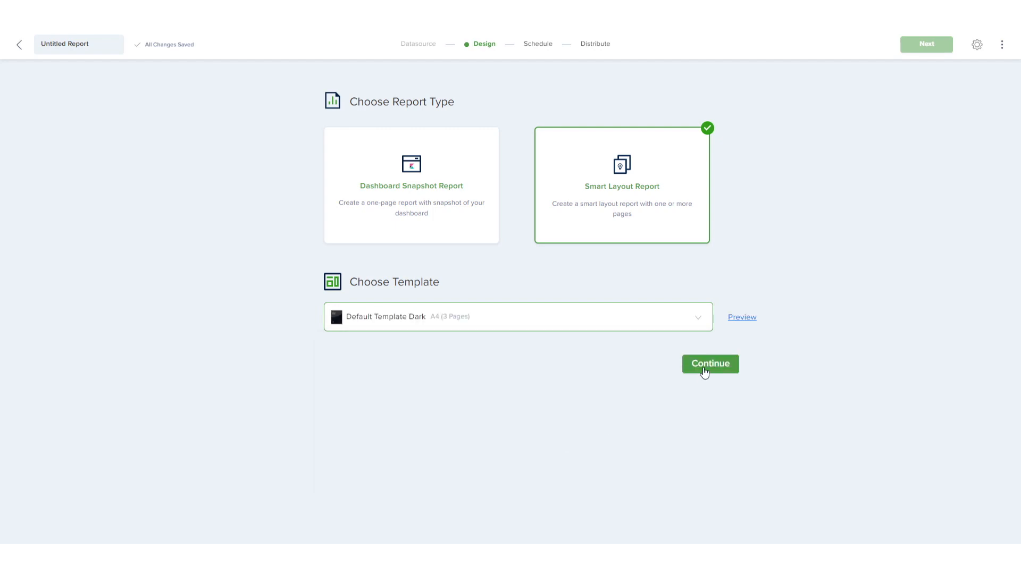
{"action": "left_click", "coordinate": [705, 370]}
{"action": "left_click", "coordinate": [95, 47]}
{"action": "type", "text": "Monthly Threat Analysis"}
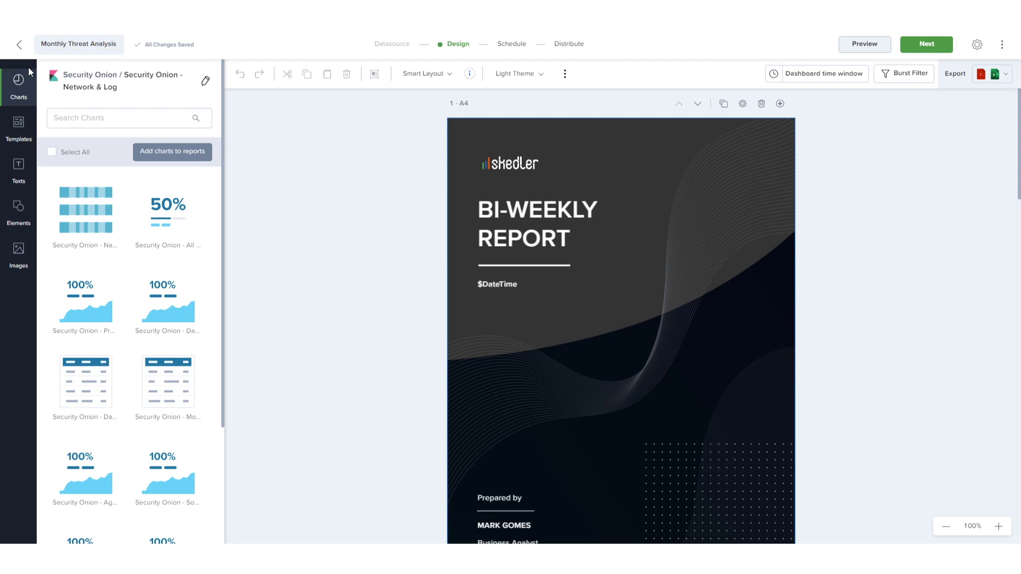
- Examine the report templates, text styles, shape elements and images available for the design
{"action": "left_click", "coordinate": [27, 127]}
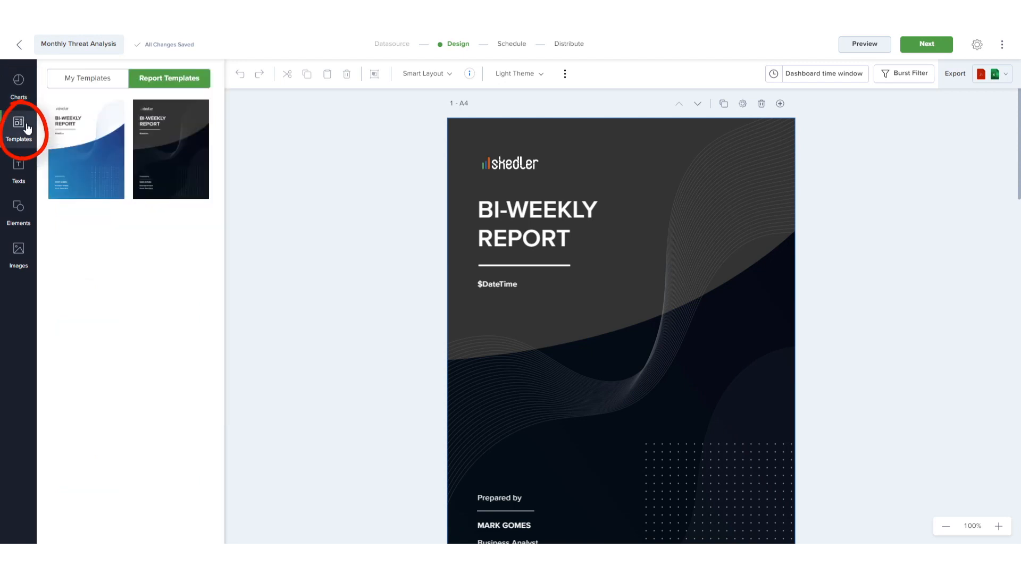
{"action": "left_click", "coordinate": [25, 175]}
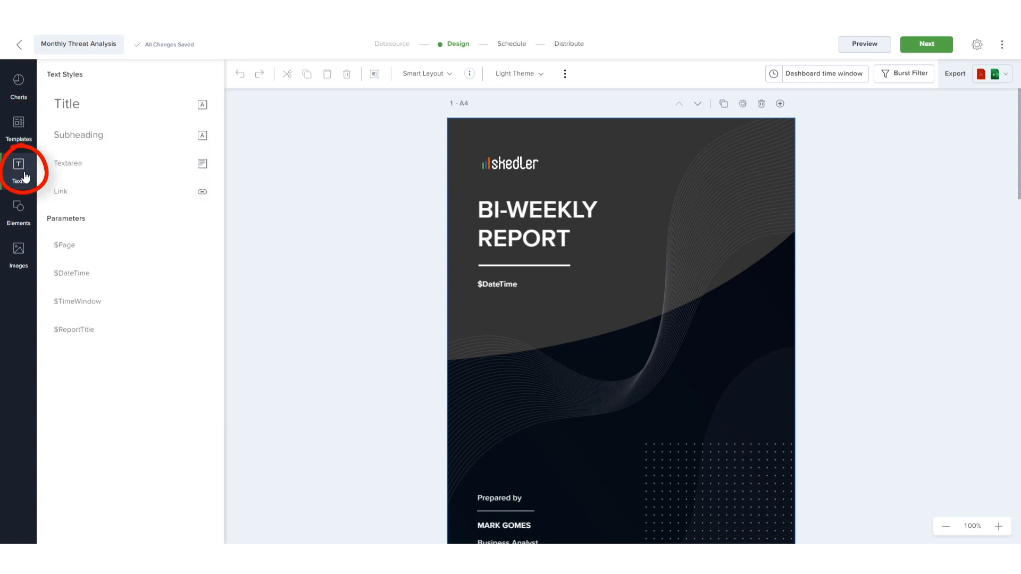
{"action": "left_click", "coordinate": [22, 214]}
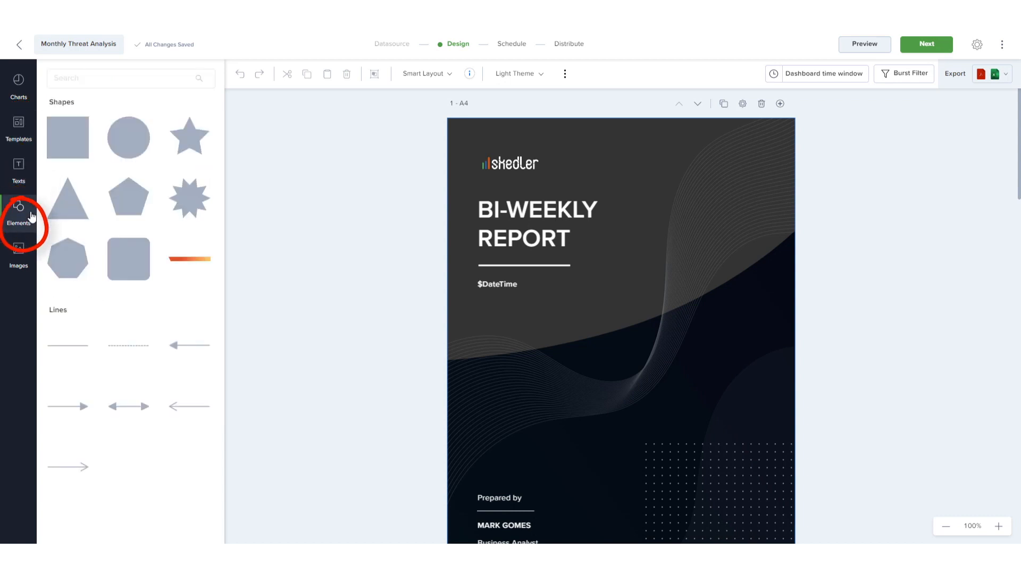
{"action": "left_click", "coordinate": [28, 257]}
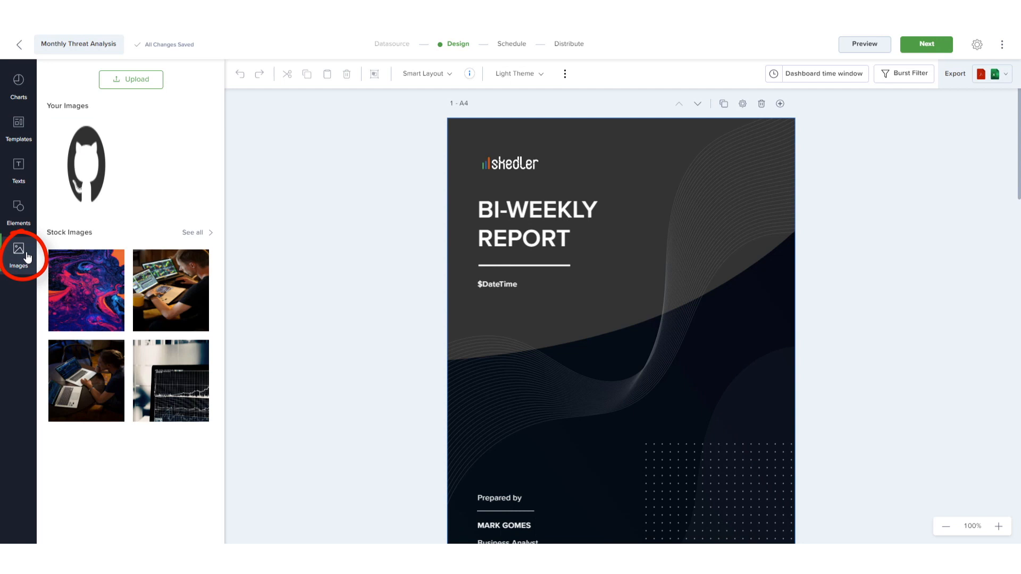
- Add the "Security Onion - All Logs" chart to page 2, shrink it to about 533 by 243, and place it below the page header
{"action": "left_click", "coordinate": [27, 93]}
{"action": "scroll", "coordinate": [343, 161], "scroll_direction": "down", "scroll_amount": 10}
{"action": "scroll", "coordinate": [343, 161], "scroll_direction": "down", "scroll_amount": 1}
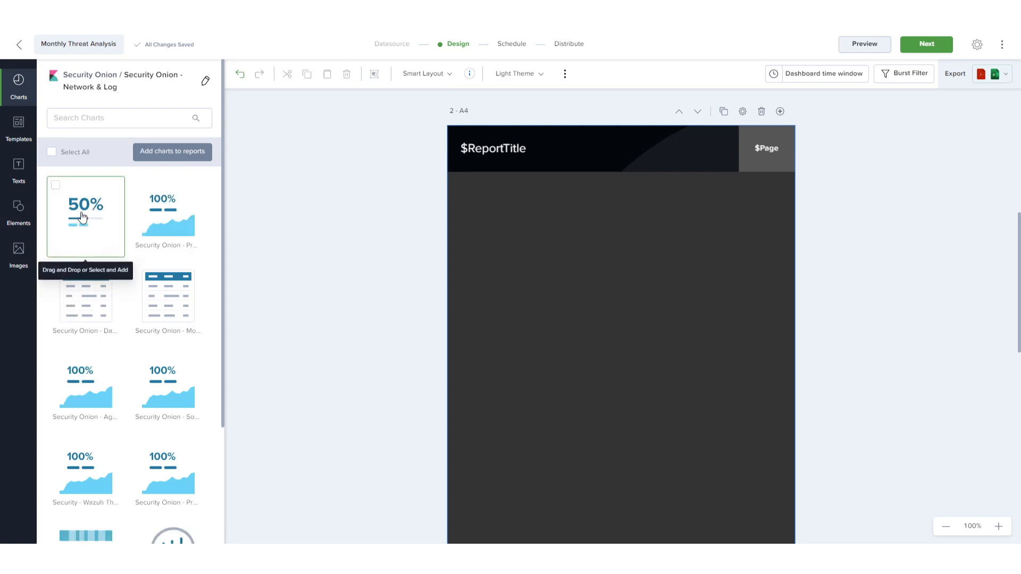
{"action": "left_click", "coordinate": [83, 217]}
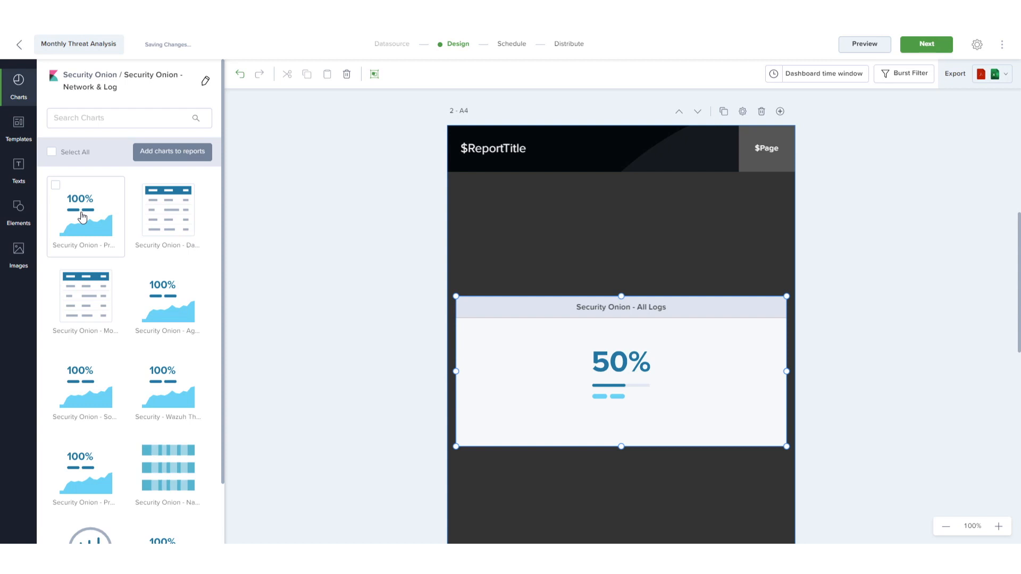
{"action": "left_click_drag", "start_coordinate": [456, 296], "coordinate": [475, 314]}
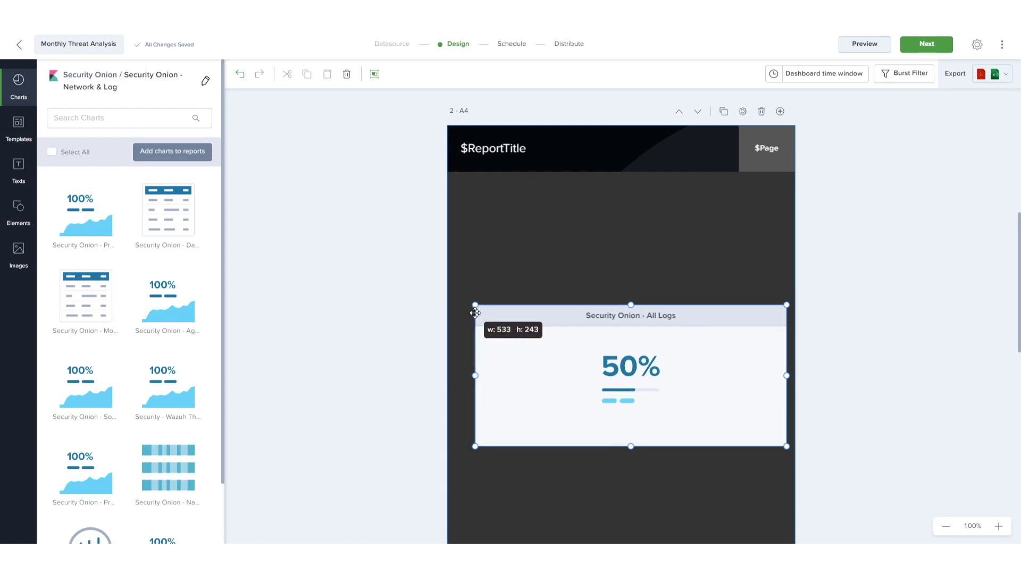
{"action": "left_click_drag", "start_coordinate": [601, 385], "coordinate": [587, 274]}
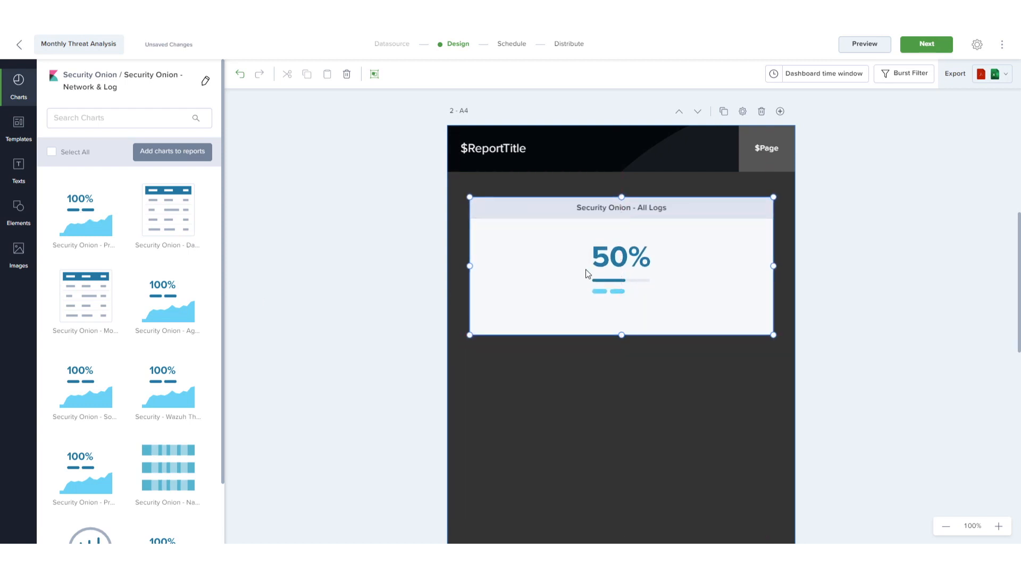
- Place the "Security Onion - Agent logs" chart on page 2, make it smaller and center it below the All Logs chart
{"action": "scroll", "coordinate": [376, 260], "scroll_direction": "down", "scroll_amount": 1}
{"action": "left_click", "coordinate": [376, 260]}
{"action": "left_click_drag", "start_coordinate": [171, 305], "coordinate": [561, 342]}
{"action": "left_click_drag", "start_coordinate": [456, 301], "coordinate": [547, 368]}
{"action": "left_click_drag", "start_coordinate": [562, 407], "coordinate": [527, 373]}
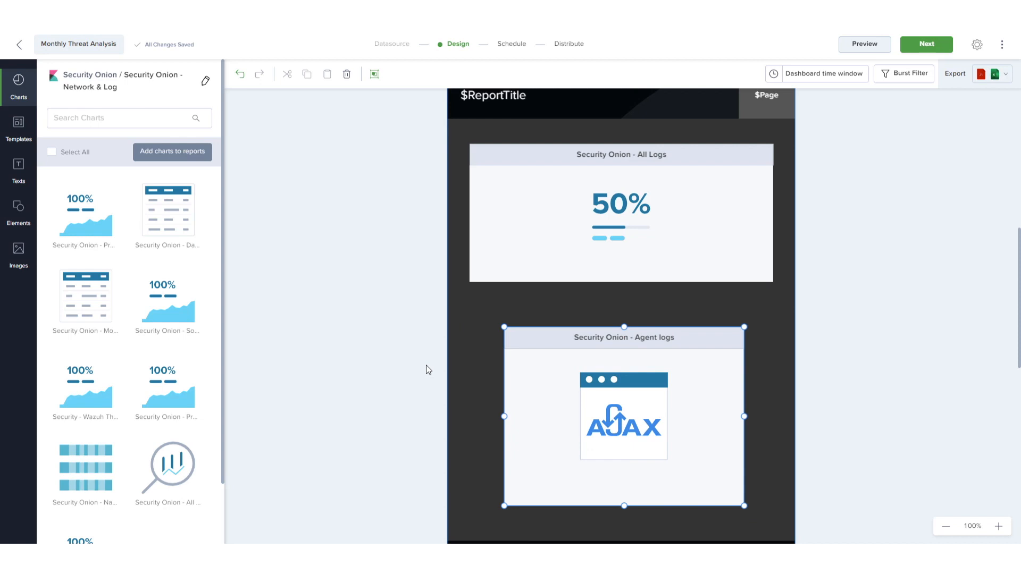
- Add the "Security Onion - Modules" chart to page 3 and delete it again
{"action": "scroll", "coordinate": [426, 364], "scroll_direction": "up", "scroll_amount": 2}
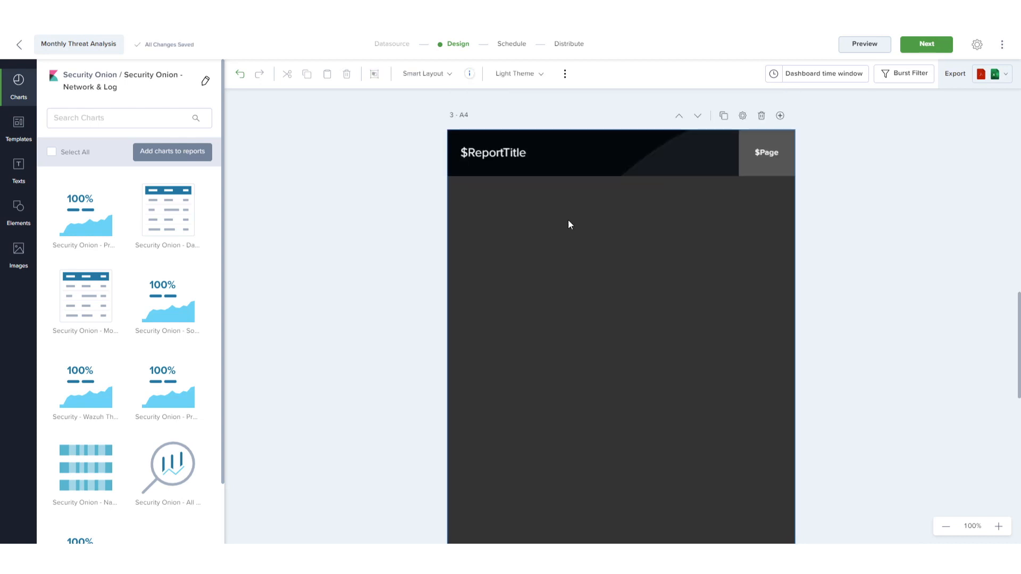
{"action": "double_click", "coordinate": [78, 307]}
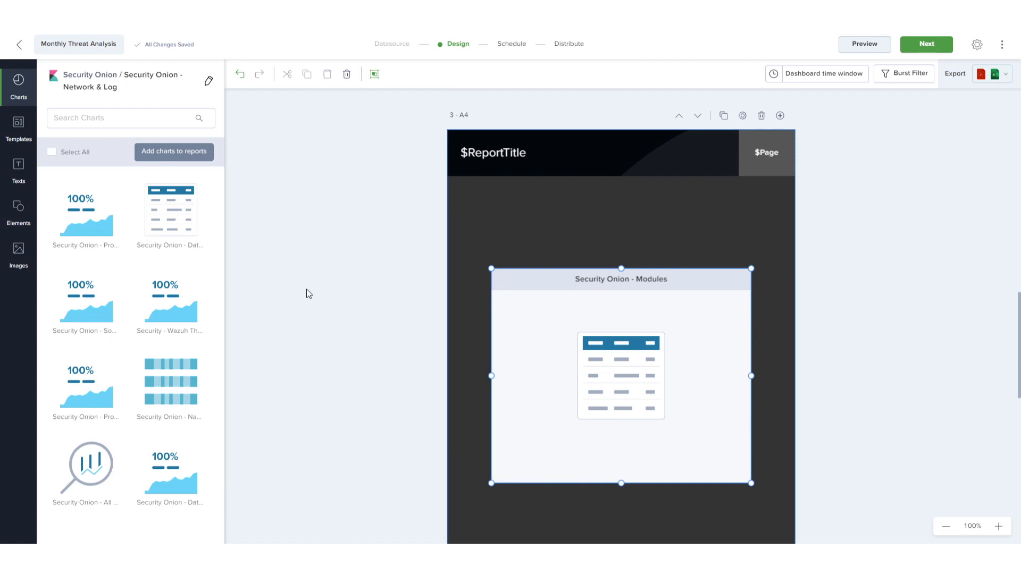
{"action": "key", "text": "Delete"}
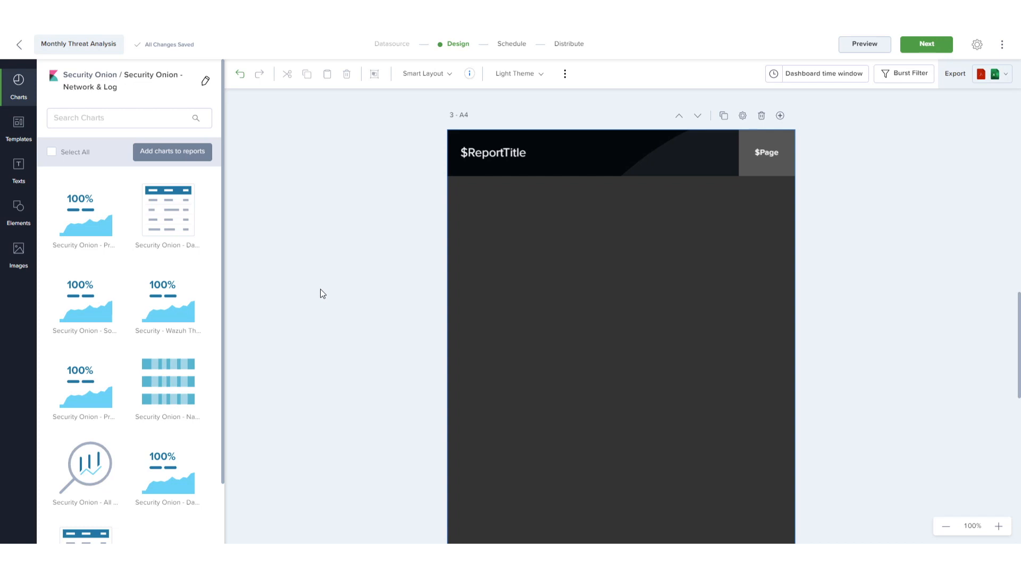
- Select all dashboard charts except the four in the second and third rows and add the selected five to the report
{"action": "left_click", "coordinate": [55, 185]}
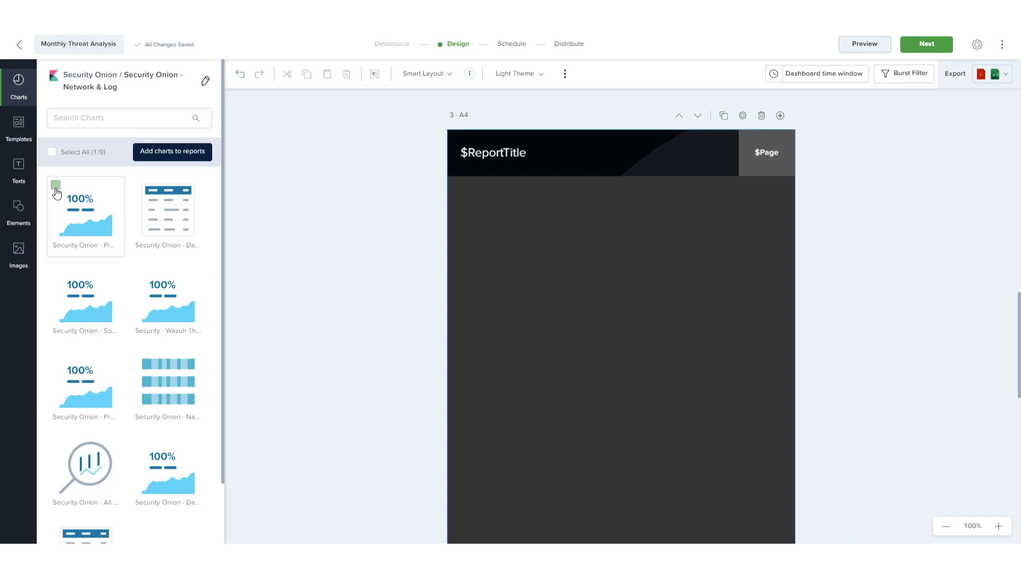
{"action": "left_click", "coordinate": [138, 185]}
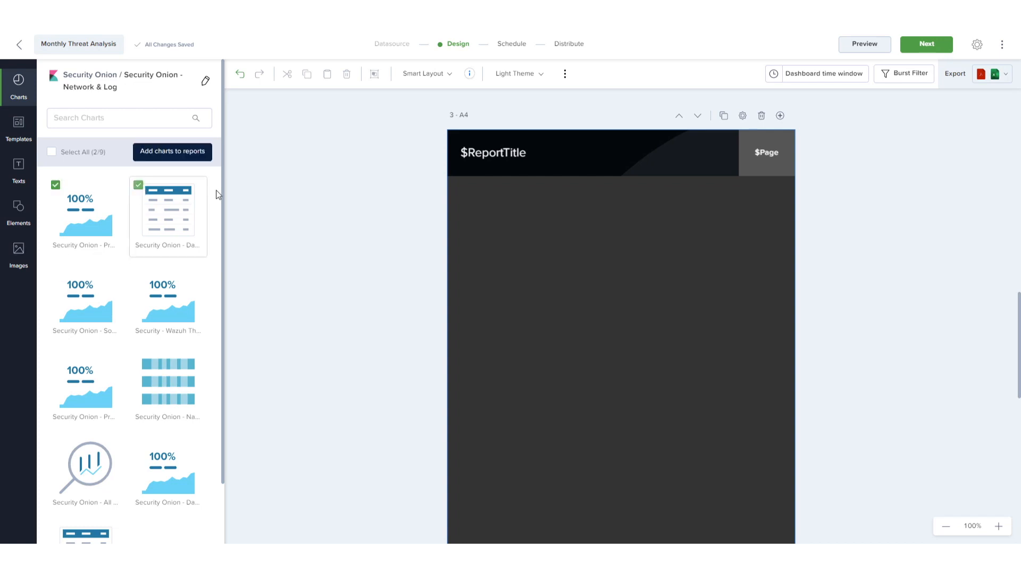
{"action": "left_click", "coordinate": [51, 152]}
{"action": "left_click", "coordinate": [138, 272]}
{"action": "left_click", "coordinate": [55, 272]}
{"action": "left_click", "coordinate": [138, 357]}
{"action": "left_click", "coordinate": [55, 357]}
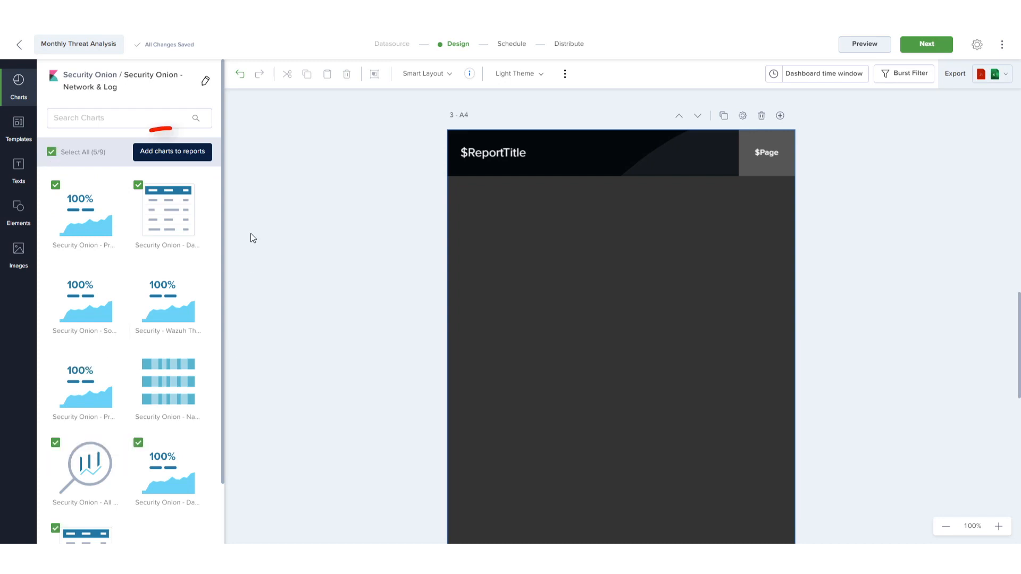
{"action": "left_click", "coordinate": [198, 154]}
- Review the charts added on pages 3 to 5 and view the page properties of page 5
{"action": "scroll", "coordinate": [374, 257], "scroll_direction": "down", "scroll_amount": 10}
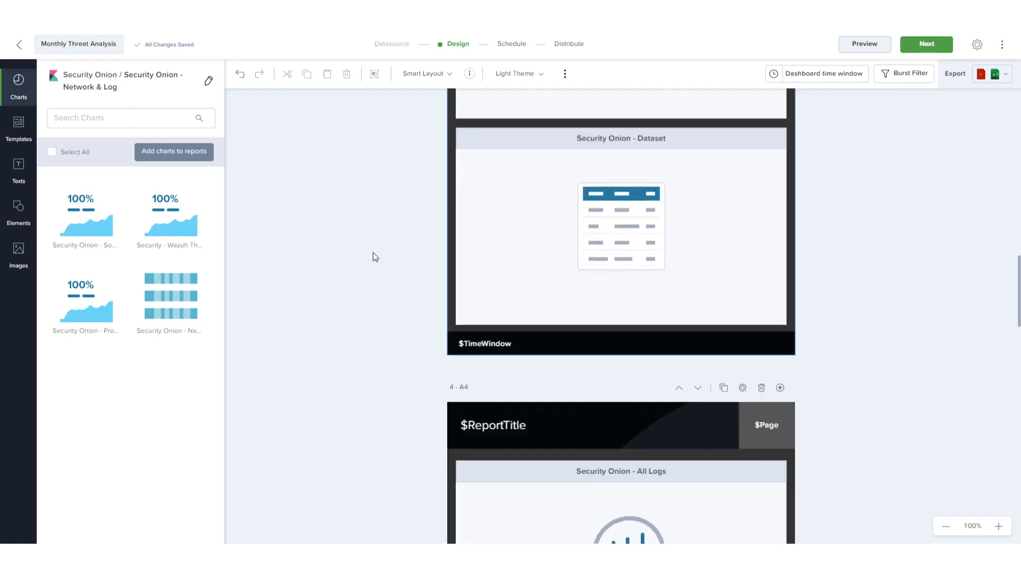
{"action": "scroll", "coordinate": [373, 254], "scroll_direction": "down", "scroll_amount": 9}
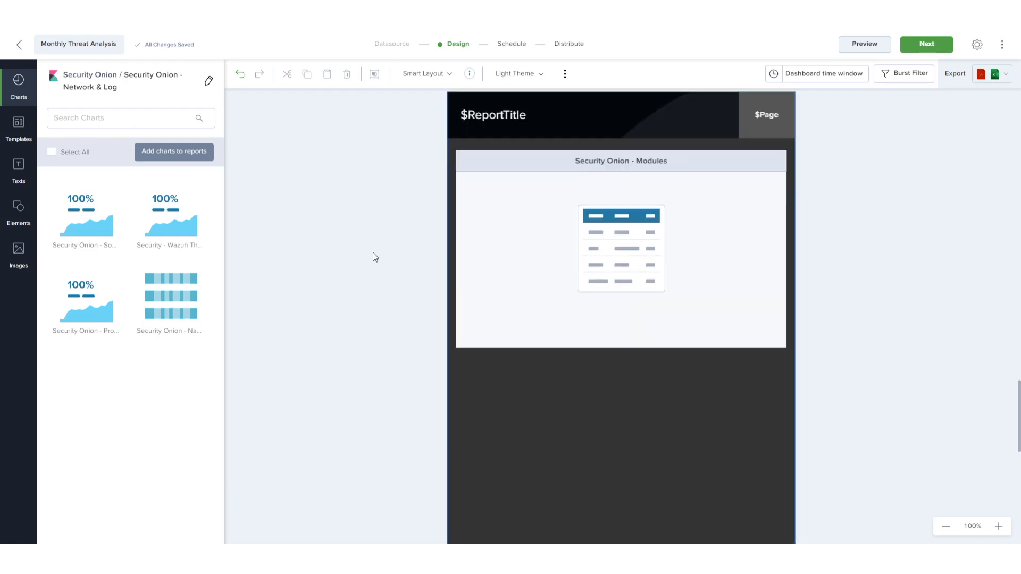
{"action": "scroll", "coordinate": [372, 253], "scroll_direction": "up", "scroll_amount": 2}
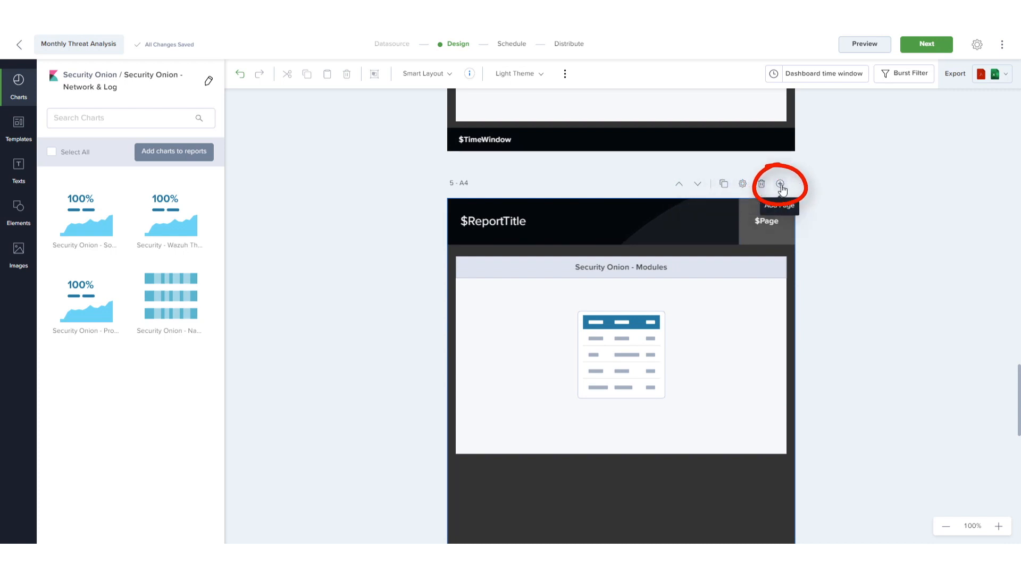
{"action": "left_click", "coordinate": [743, 184]}
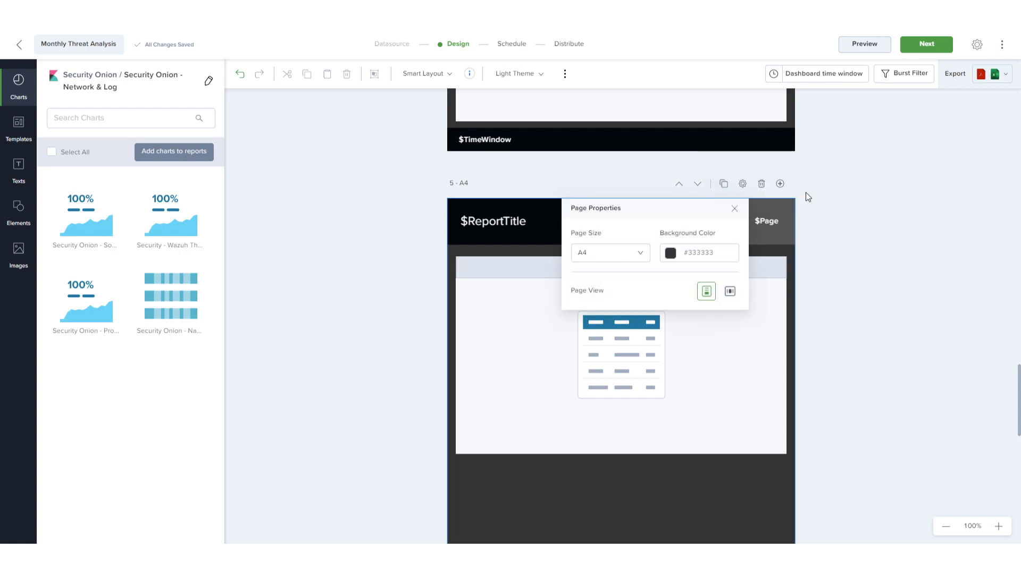
- Delete the Skedler logo from the cover page
{"action": "scroll", "coordinate": [806, 193], "scroll_direction": "up", "scroll_amount": 20}
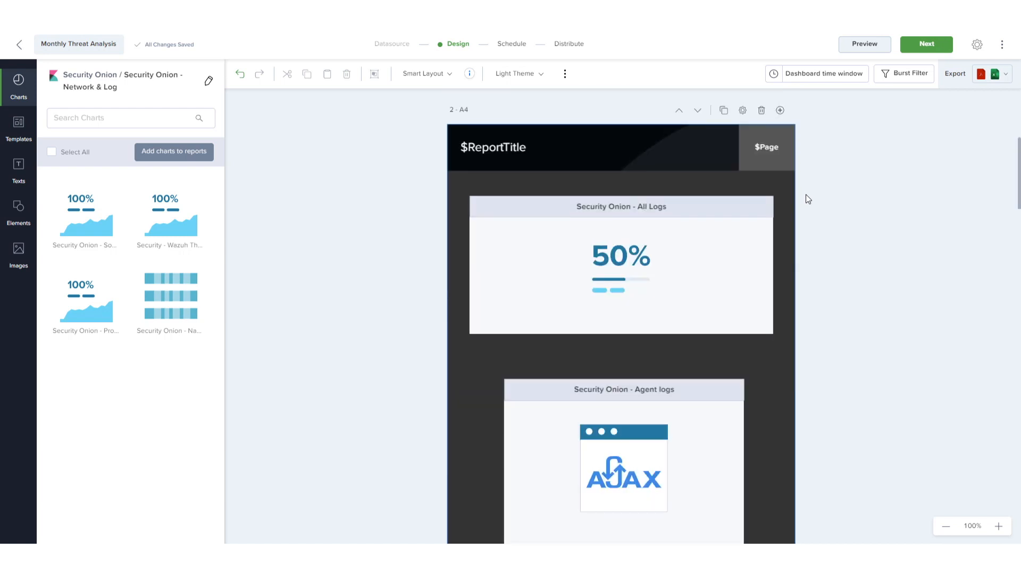
{"action": "scroll", "coordinate": [808, 199], "scroll_direction": "up", "scroll_amount": 10}
{"action": "left_click", "coordinate": [501, 164]}
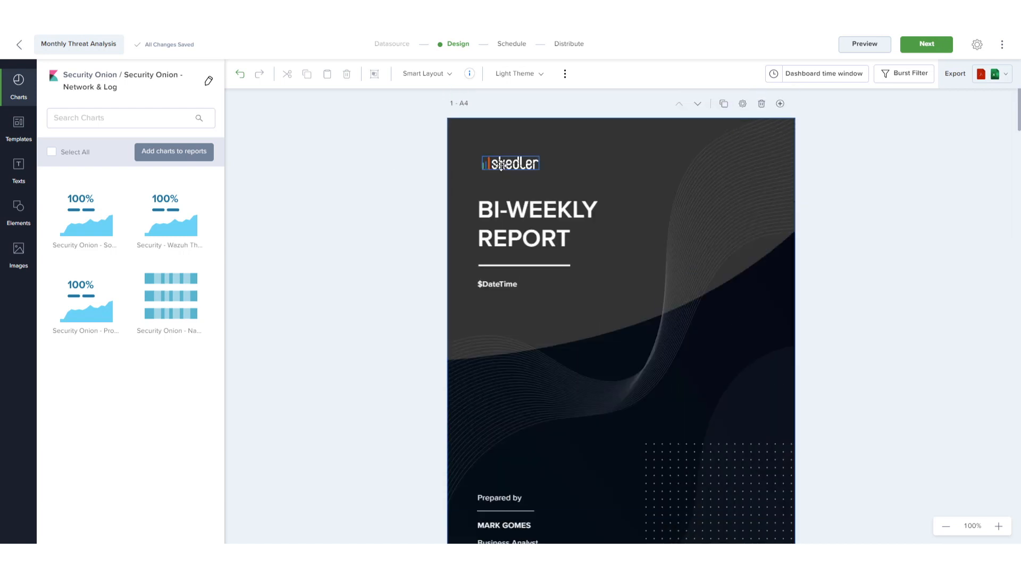
{"action": "key", "text": "Delete"}
- Upload the image file "Logo (SOS Report)" to the report's own images
{"action": "left_click", "coordinate": [18, 265]}
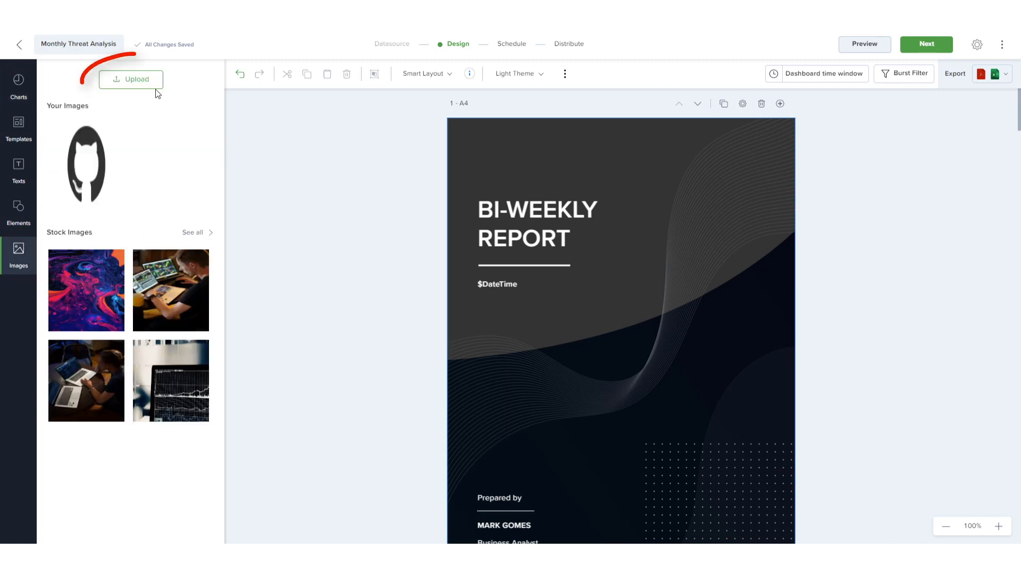
{"action": "left_click", "coordinate": [136, 79]}
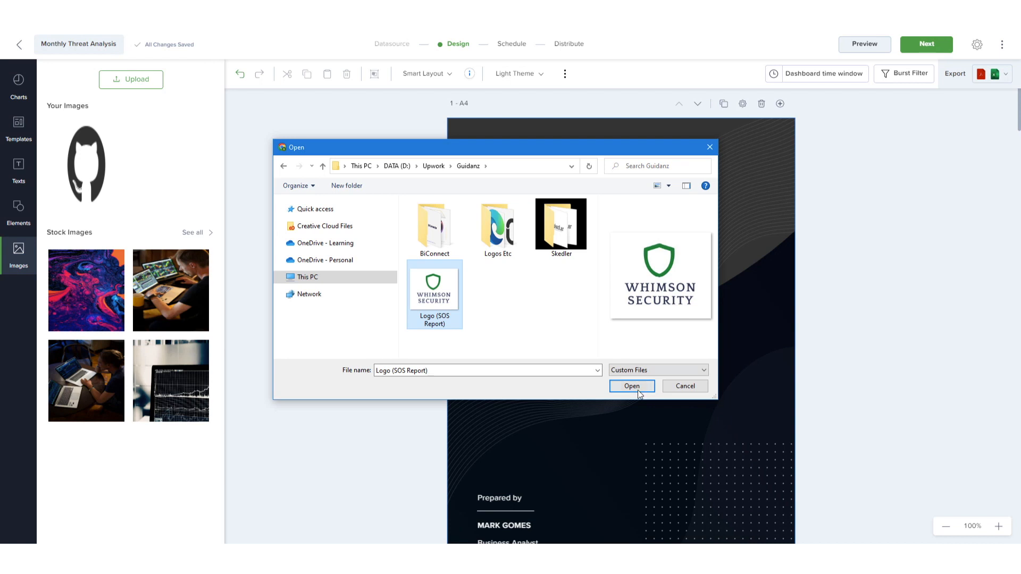
{"action": "left_click", "coordinate": [637, 385]}
- Place the Whimson Security logo on the cover page, shrink it and position it above the title
{"action": "left_click_drag", "start_coordinate": [88, 166], "coordinate": [592, 181]}
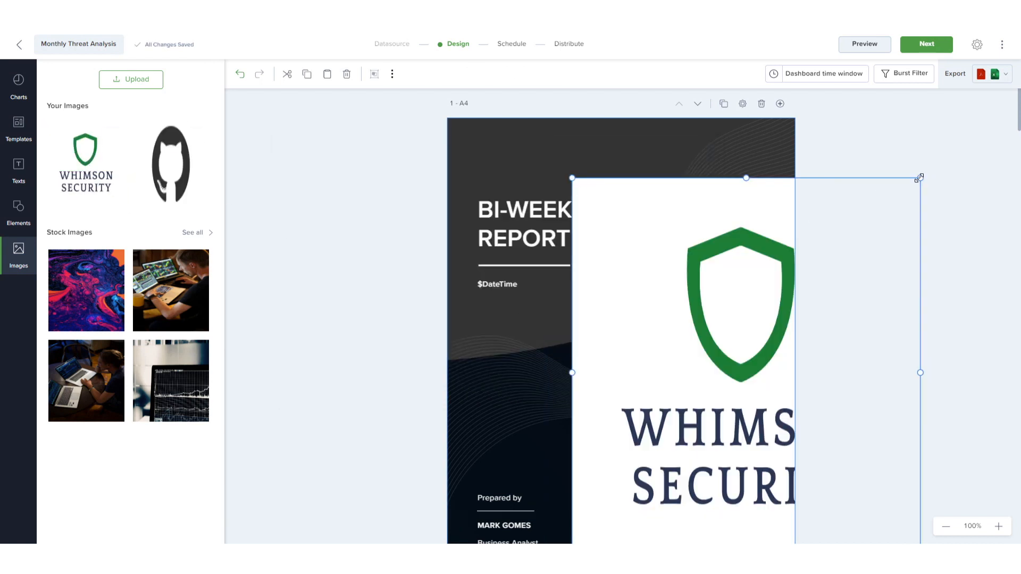
{"action": "left_click_drag", "start_coordinate": [920, 178], "coordinate": [646, 483]}
{"action": "left_click_drag", "start_coordinate": [587, 520], "coordinate": [539, 203]}
{"action": "left_click_drag", "start_coordinate": [598, 250], "coordinate": [594, 240]}
{"action": "left_click", "coordinate": [410, 198]}
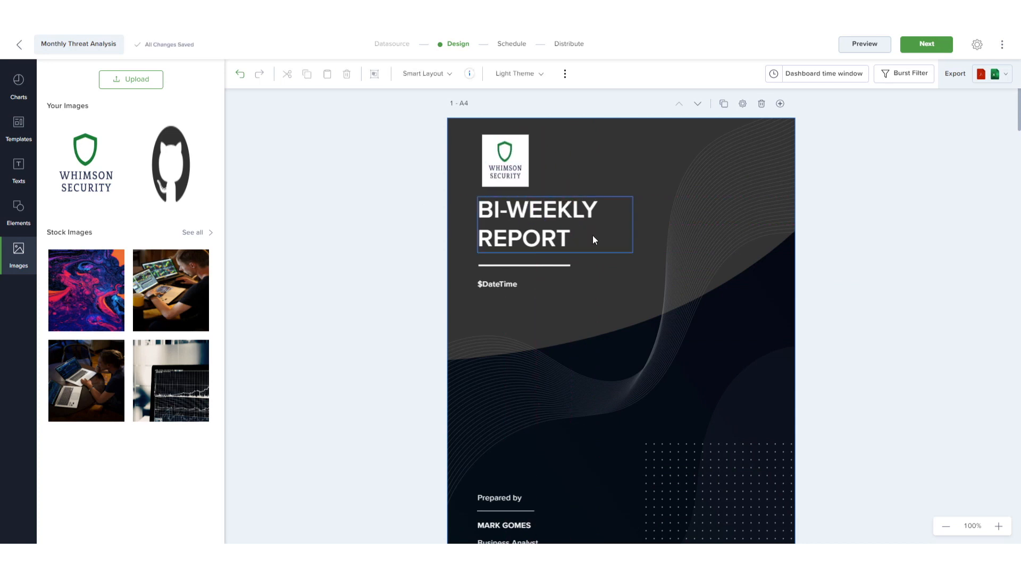
- Replace the cover title "BI-WEEKLY REPORT" with the ReportTitle parameter
{"action": "left_click", "coordinate": [548, 214]}
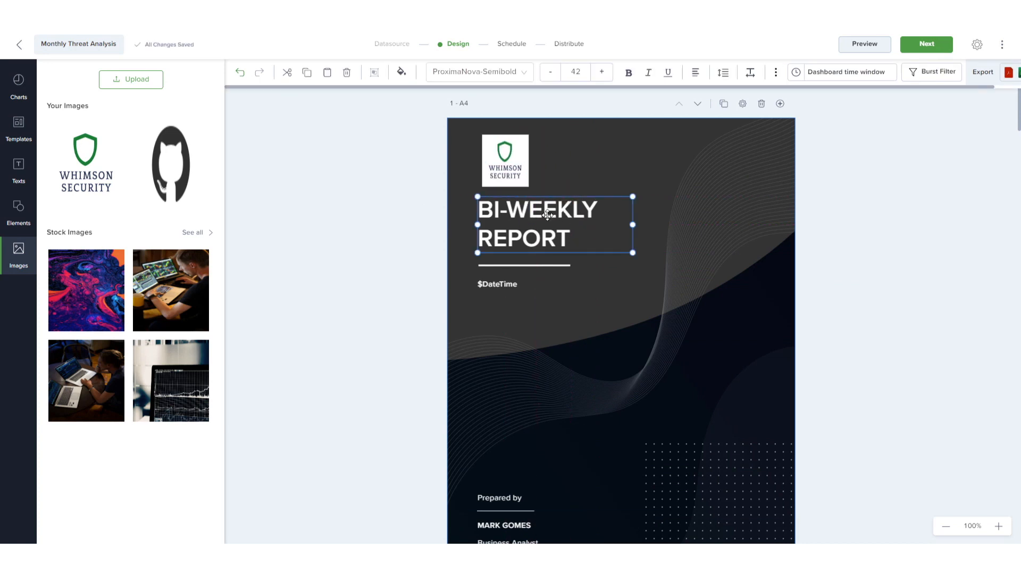
{"action": "left_click_drag", "start_coordinate": [571, 240], "coordinate": [483, 214]}
{"action": "type", "text": "$"}
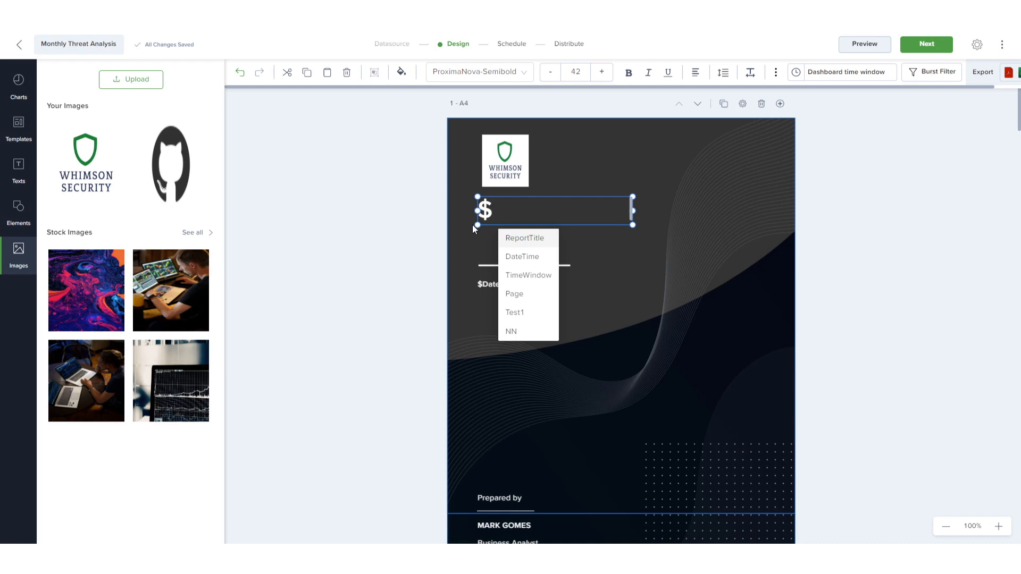
{"action": "left_click", "coordinate": [525, 238]}
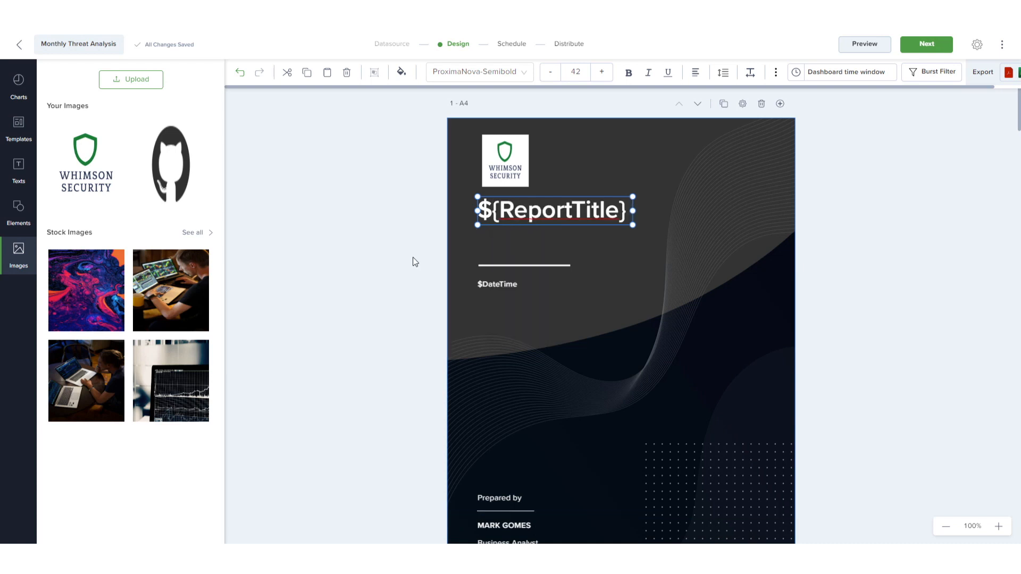
- Widen the title's text box on the cover page and move it slightly down, away from the logo
{"action": "left_click_drag", "start_coordinate": [633, 208], "coordinate": [741, 202]}
{"action": "left_click_drag", "start_coordinate": [583, 209], "coordinate": [583, 219]}
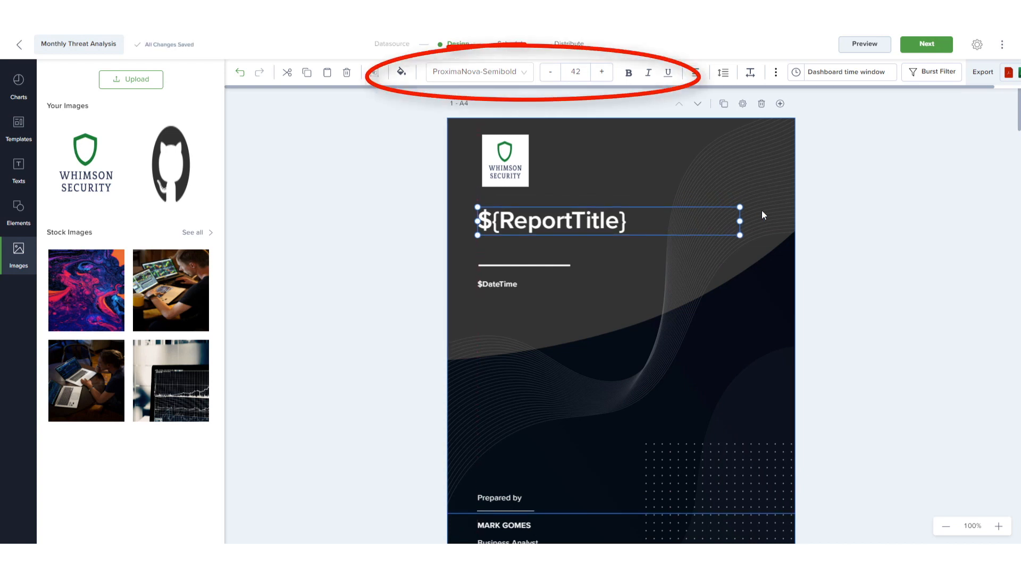
{"action": "left_click", "coordinate": [410, 179]}
- Add a subheading text box between the All Logs and Agent logs charts on page 2 and color its text pinkish red
{"action": "scroll", "coordinate": [410, 179], "scroll_direction": "down", "scroll_amount": 6}
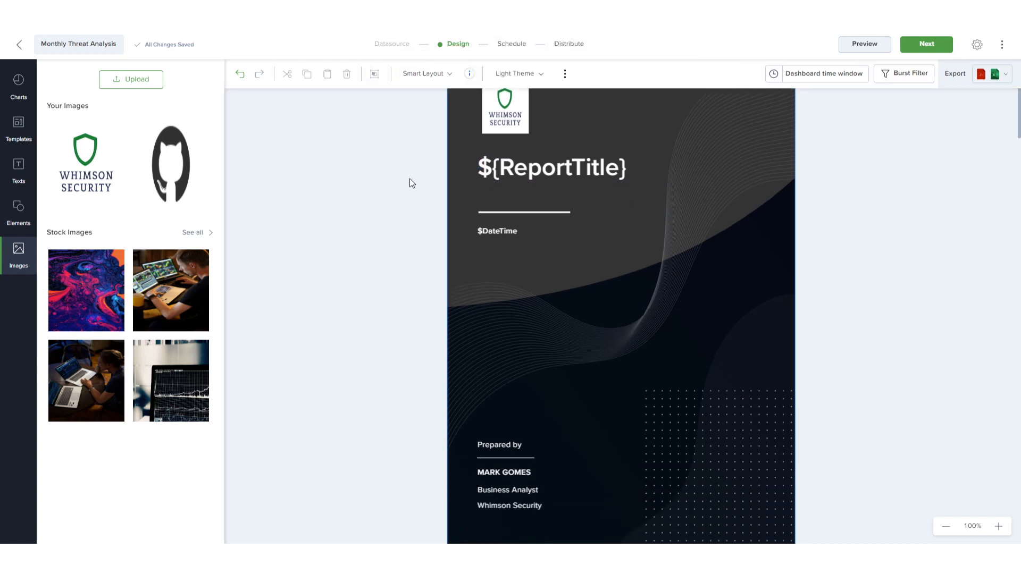
{"action": "scroll", "coordinate": [410, 178], "scroll_direction": "down", "scroll_amount": 4}
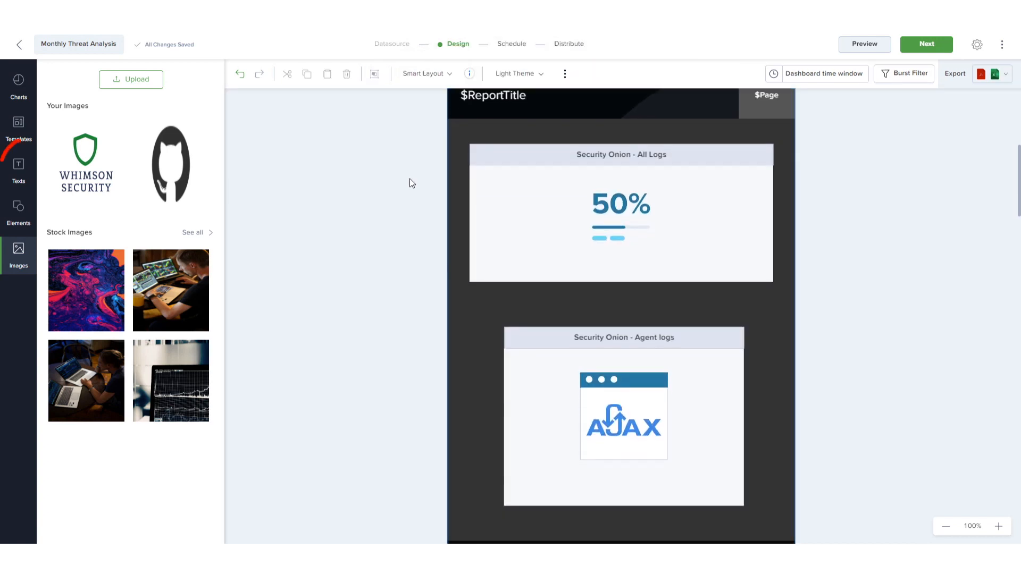
{"action": "left_click", "coordinate": [19, 167]}
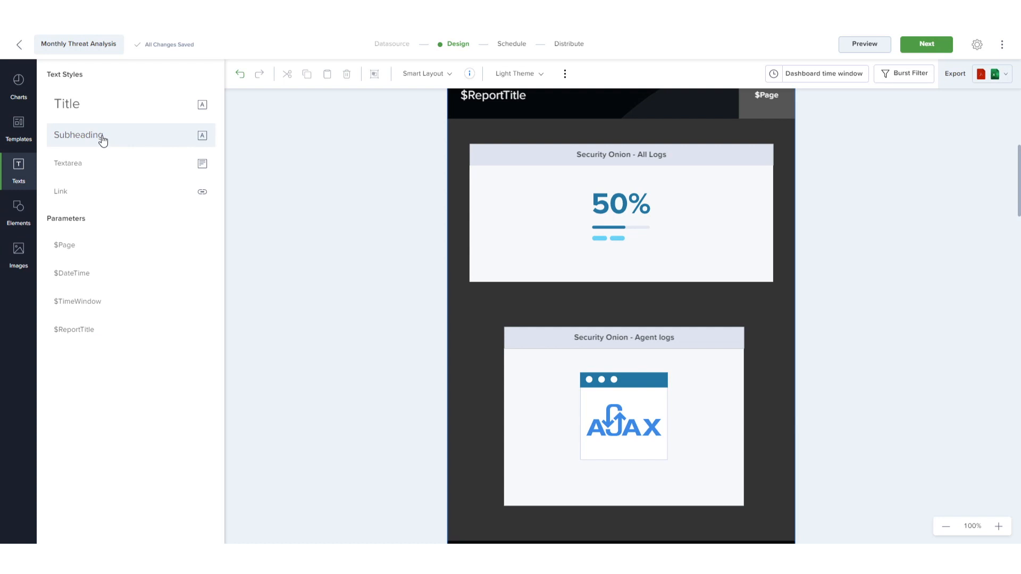
{"action": "left_click", "coordinate": [544, 304]}
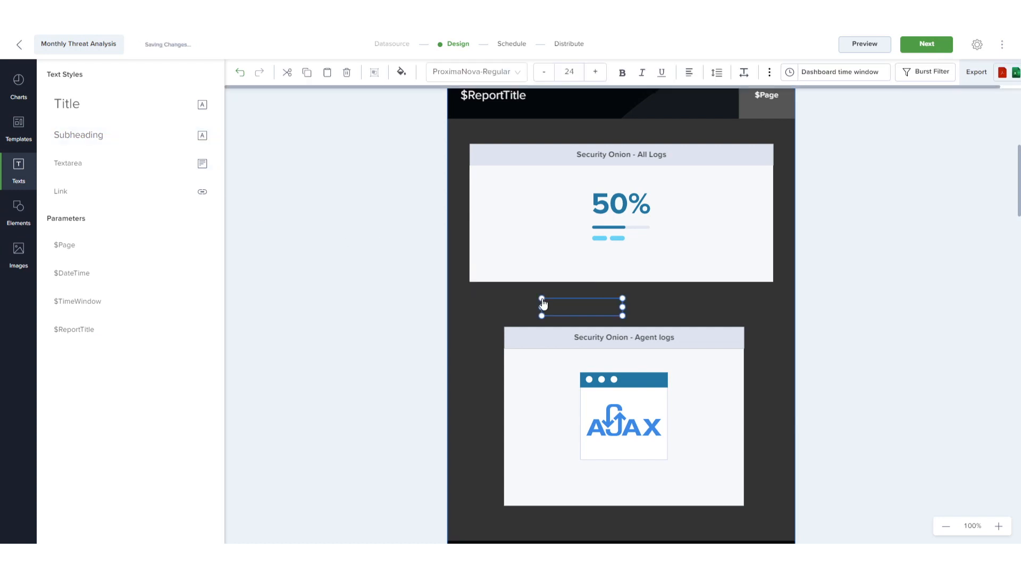
{"action": "left_click", "coordinate": [400, 72]}
{"action": "left_click", "coordinate": [520, 93]}
- Enter "January Summary" in the subheading, enlarge it to size 36 and align it between the two charts
{"action": "double_click", "coordinate": [580, 307]}
{"action": "type", "text": "January Summary"}
{"action": "key", "text": "Escape"}
{"action": "left_click", "coordinate": [585, 315]}
{"action": "left_click_drag", "start_coordinate": [623, 335], "coordinate": [725, 326]}
{"action": "mouse_move", "coordinate": [659, 316]}
{"action": "left_mouse_down"}
{"action": "mouse_move", "coordinate": [638, 305]}
{"action": "mouse_move", "coordinate": [645, 302]}
{"action": "left_mouse_up"}
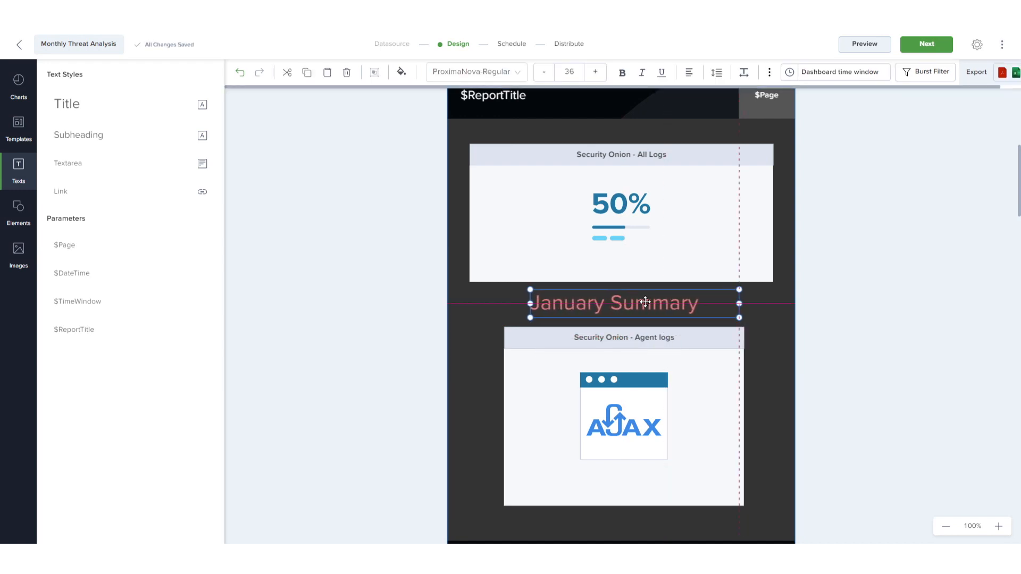
{"action": "left_click", "coordinate": [815, 302]}
- Shrink the Dataset chart on page 3 and stretch a plain horizontal line across the gap between it and the Process events chart
{"action": "left_click", "coordinate": [19, 210]}
{"action": "scroll", "coordinate": [380, 273], "scroll_direction": "down", "scroll_amount": 7}
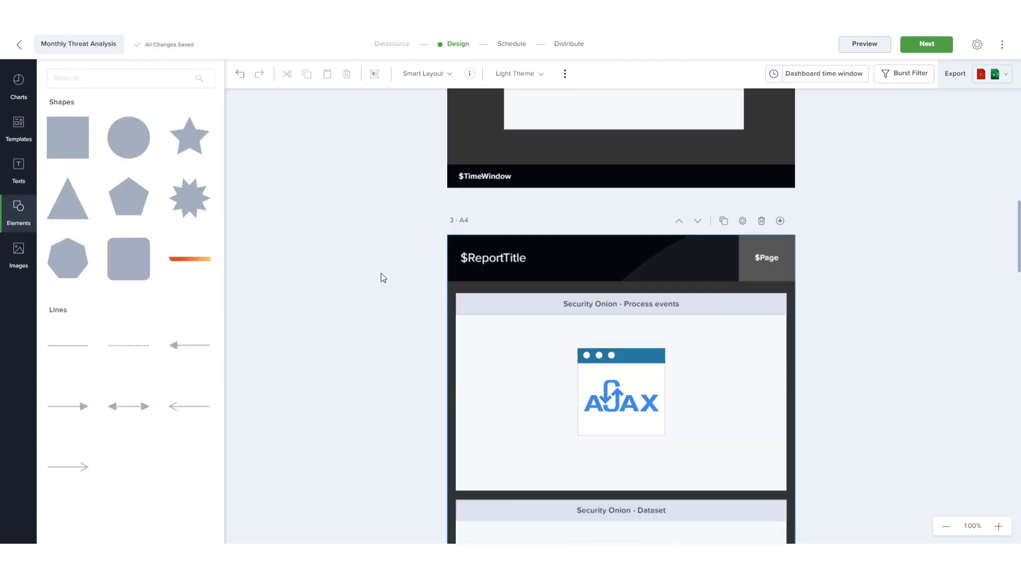
{"action": "scroll", "coordinate": [381, 273], "scroll_direction": "down", "scroll_amount": 4}
{"action": "left_click", "coordinate": [550, 392]}
{"action": "left_click", "coordinate": [69, 347]}
{"action": "left_click_drag", "start_coordinate": [568, 282], "coordinate": [567, 304]}
{"action": "left_click_drag", "start_coordinate": [707, 295], "coordinate": [773, 295]}
{"action": "left_click_drag", "start_coordinate": [536, 311], "coordinate": [462, 311]}
{"action": "left_click", "coordinate": [341, 298]}
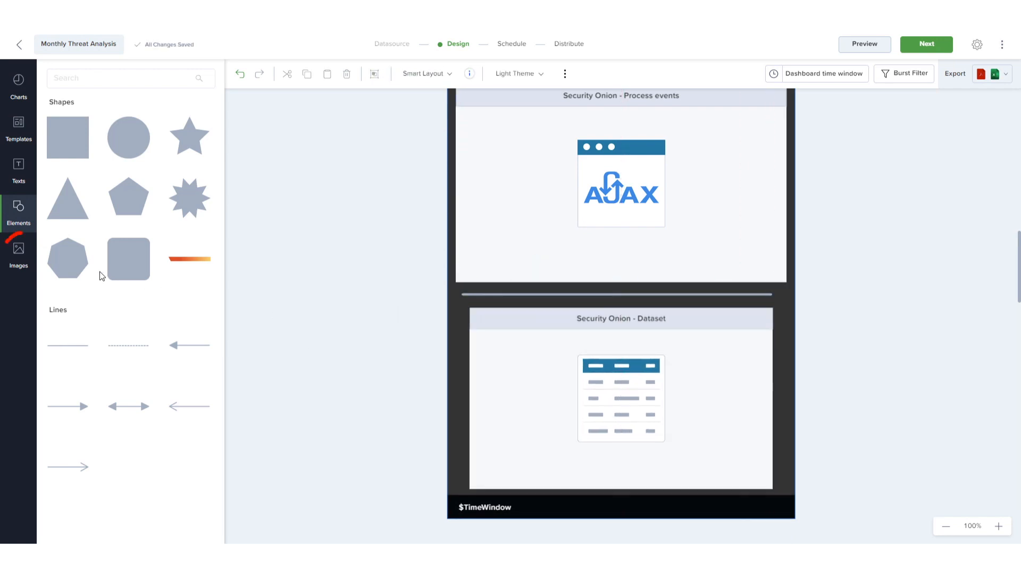
- View the full collection of stock images
{"action": "left_click", "coordinate": [26, 257]}
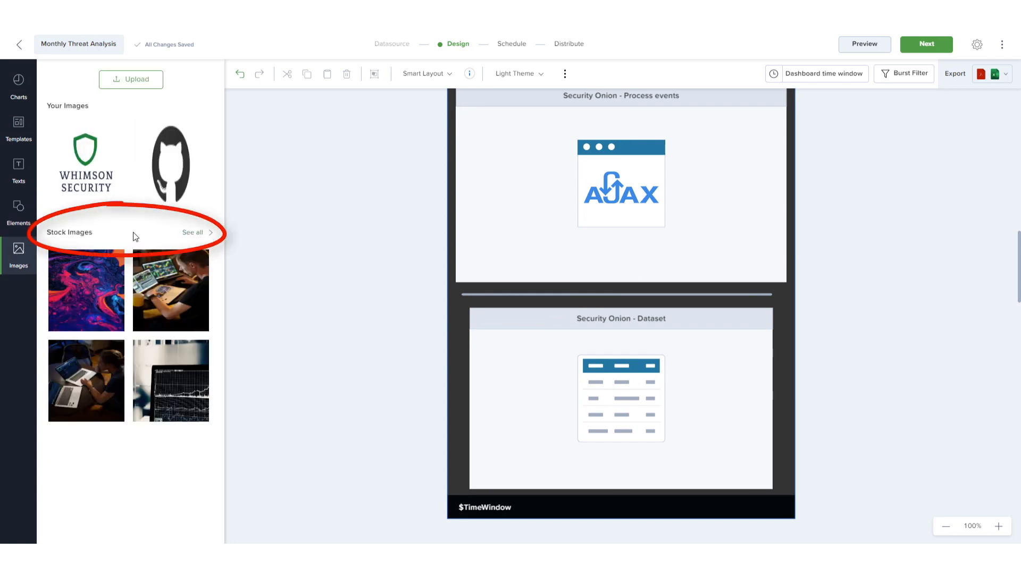
{"action": "left_click", "coordinate": [193, 235]}
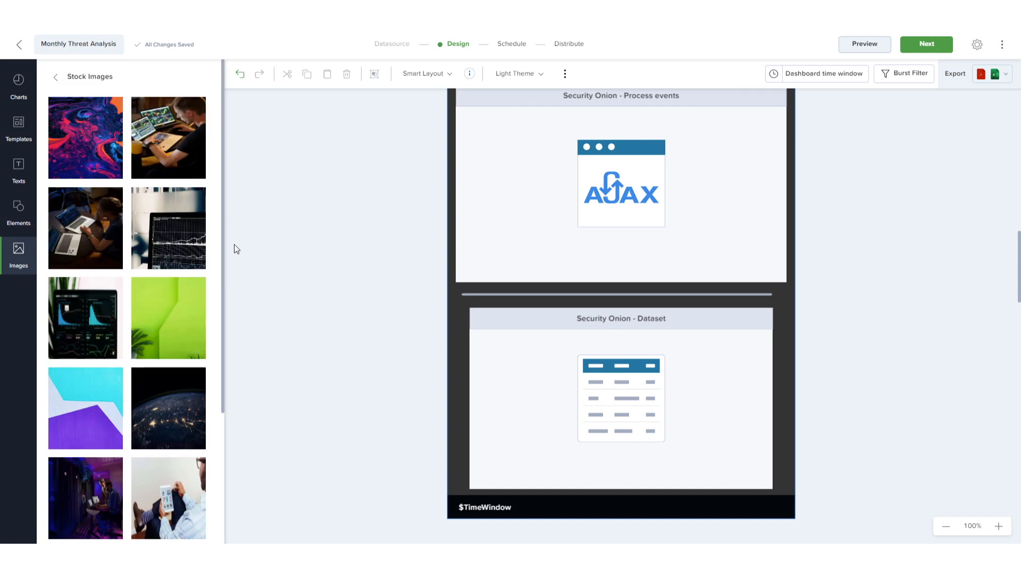
- Examine the time range options offered when the dashboard time window is off, and keep the dashboard time window in use
{"action": "scroll", "coordinate": [383, 225], "scroll_direction": "up", "scroll_amount": 10}
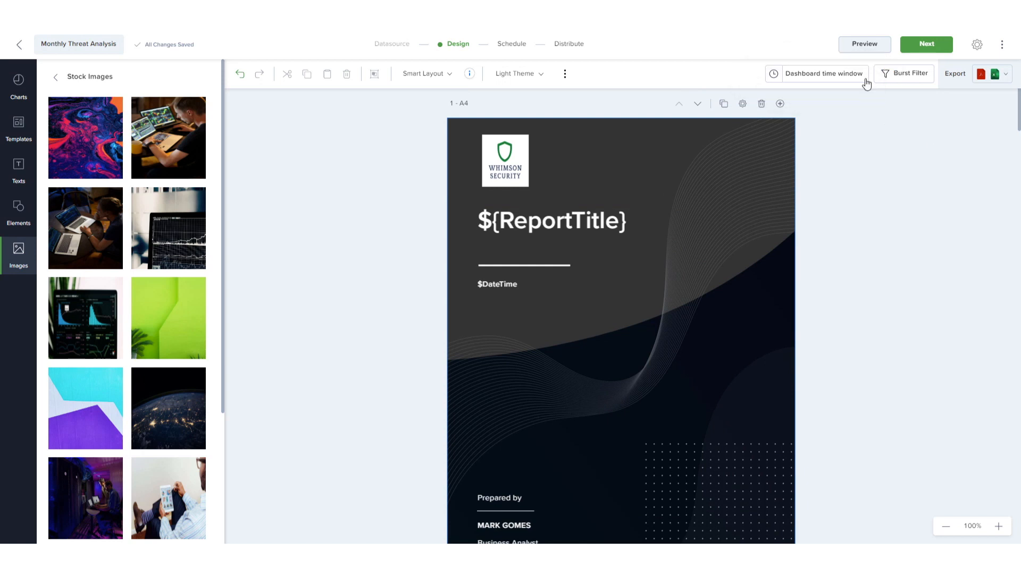
{"action": "left_click", "coordinate": [862, 76]}
{"action": "left_click", "coordinate": [798, 111]}
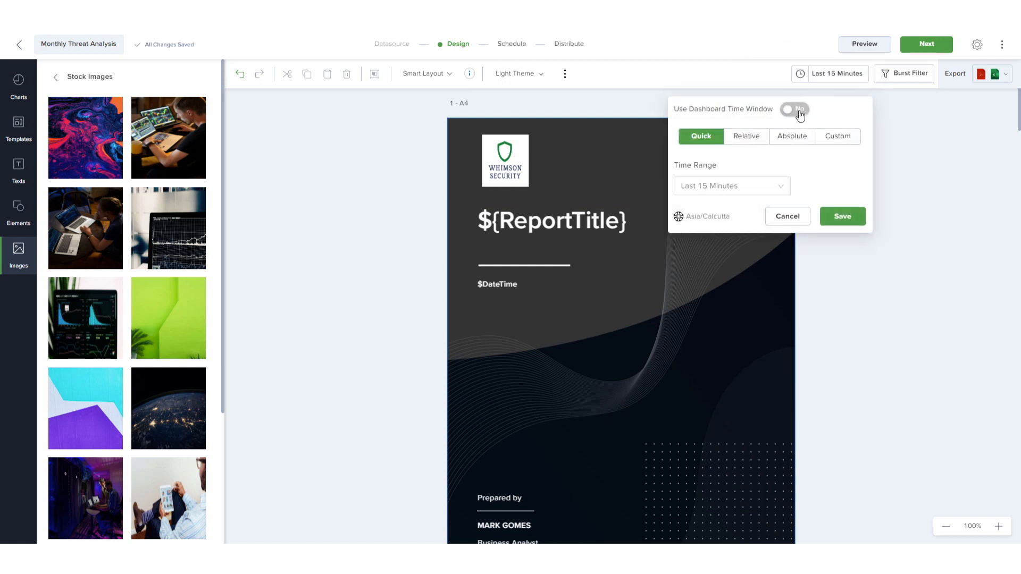
{"action": "left_click", "coordinate": [798, 110]}
{"action": "left_click", "coordinate": [881, 114]}
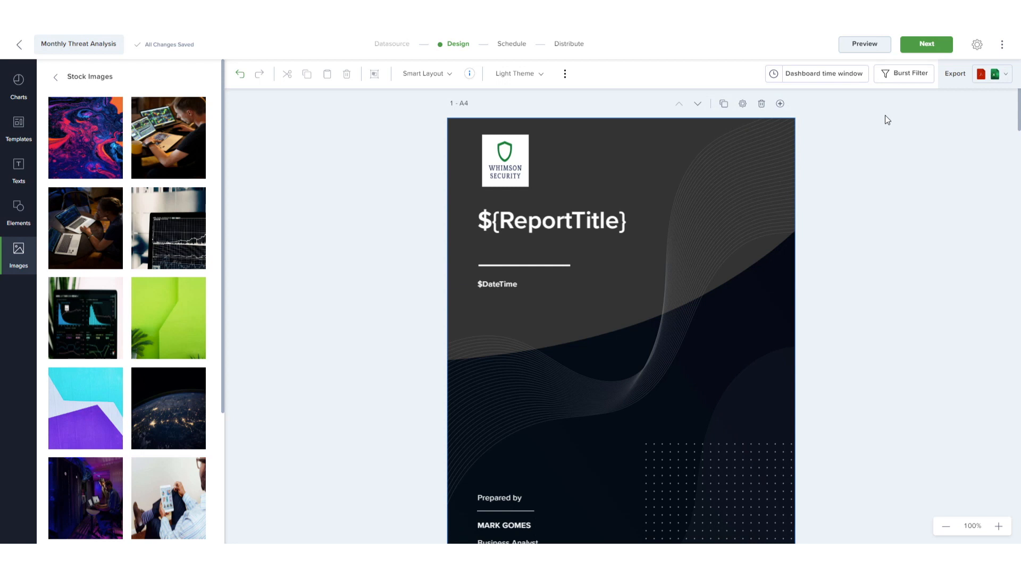
- Examine the burst filters and the visual and data export formats available for the report, leaving the selections as they are
{"action": "left_click", "coordinate": [903, 80]}
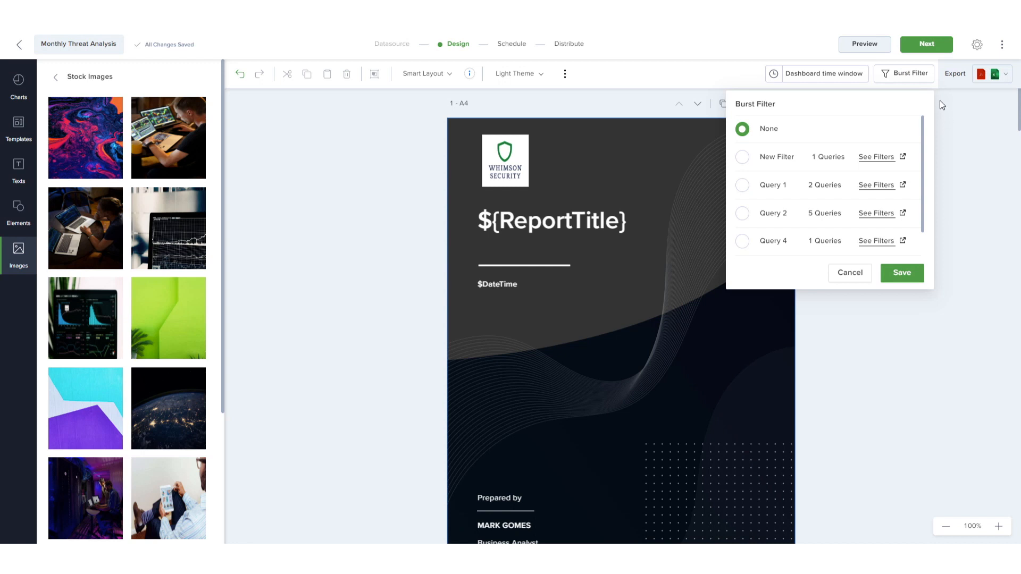
{"action": "left_click", "coordinate": [858, 277]}
{"action": "left_click", "coordinate": [1005, 75]}
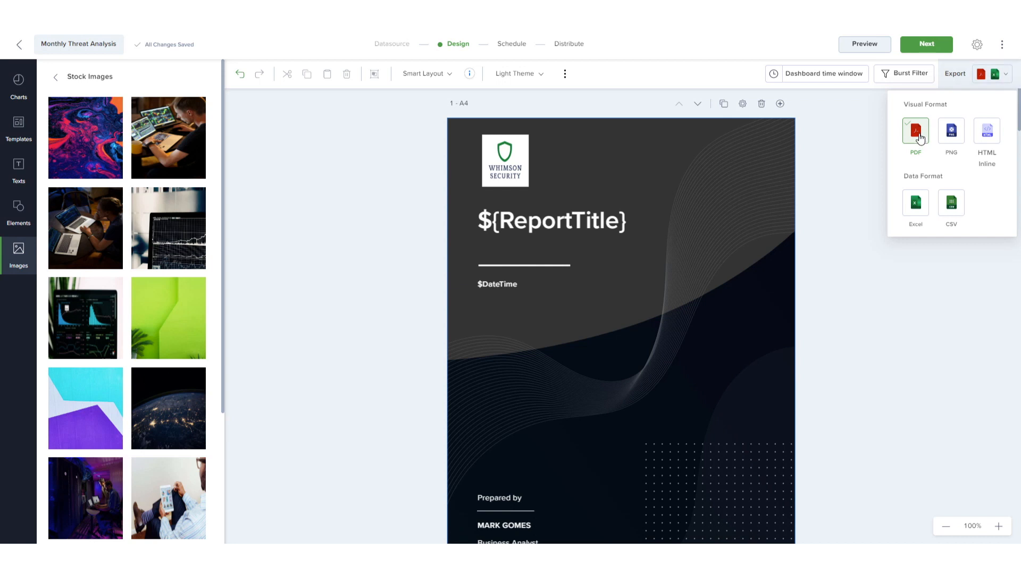
{"action": "left_click", "coordinate": [875, 139]}
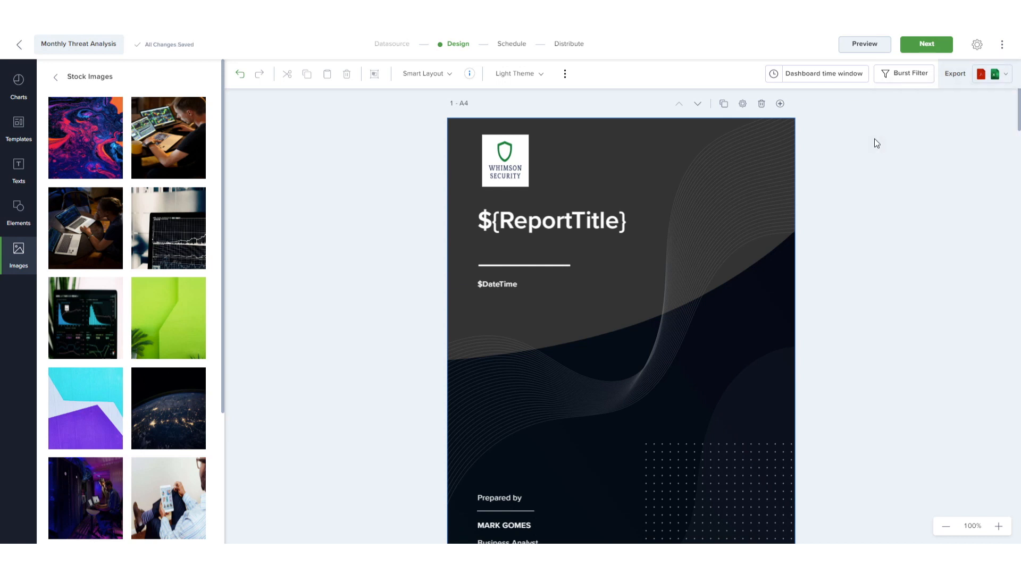
- Preview the report and look through its pages
{"action": "left_click", "coordinate": [867, 48]}
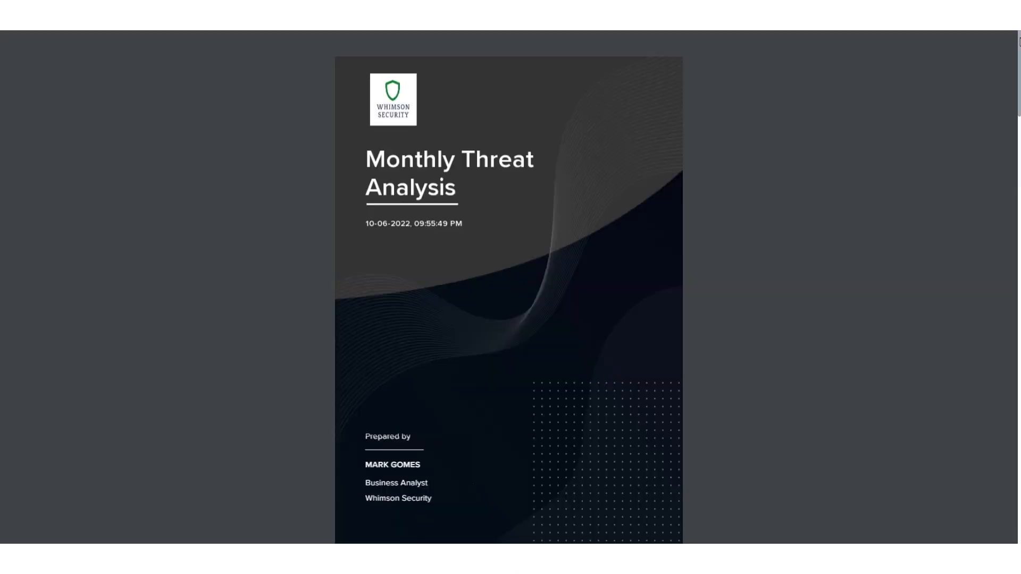
{"action": "left_click_drag", "start_coordinate": [1020, 41], "coordinate": [1020, 502]}
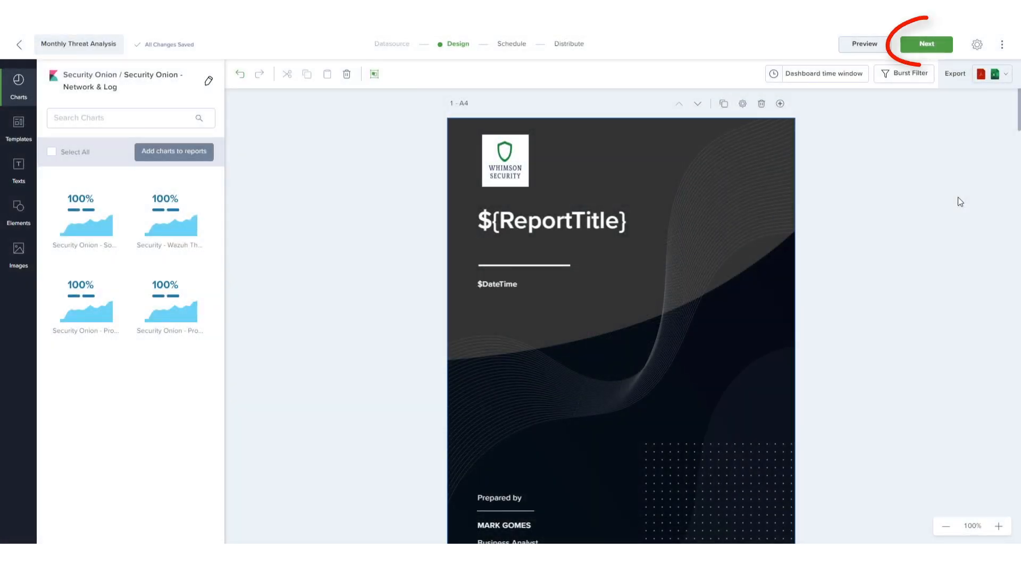
- Schedule the report to run monthly, every 01 month on day 01 at 00:00, and save the schedule
{"action": "left_click", "coordinate": [514, 46]}
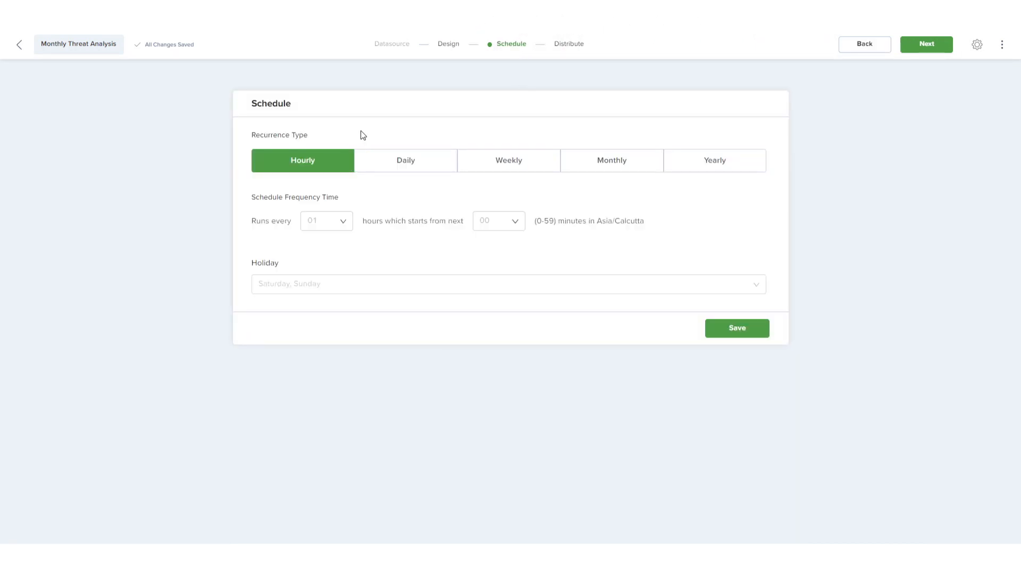
{"action": "left_click", "coordinate": [601, 160]}
{"action": "left_click", "coordinate": [296, 221]}
{"action": "left_click", "coordinate": [337, 220]}
{"action": "left_click", "coordinate": [383, 244]}
{"action": "left_click", "coordinate": [338, 279]}
{"action": "left_click", "coordinate": [314, 304]}
{"action": "left_click", "coordinate": [425, 279]}
{"action": "left_click", "coordinate": [424, 304]}
{"action": "left_click", "coordinate": [720, 349]}
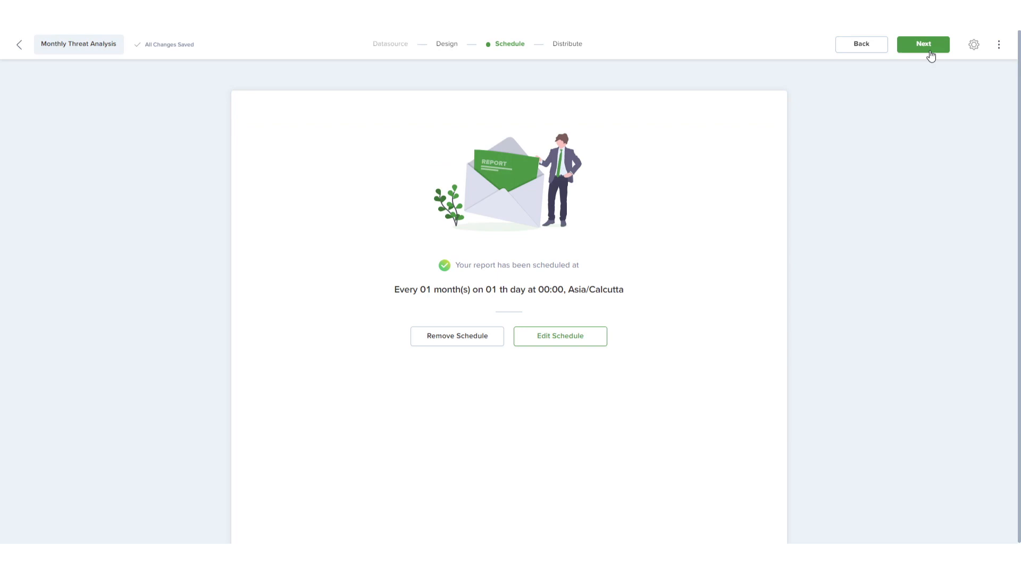
- Set up mail distribution through the Sendgrid notification channel with the admin user as the To recipient
{"action": "left_click", "coordinate": [929, 49]}
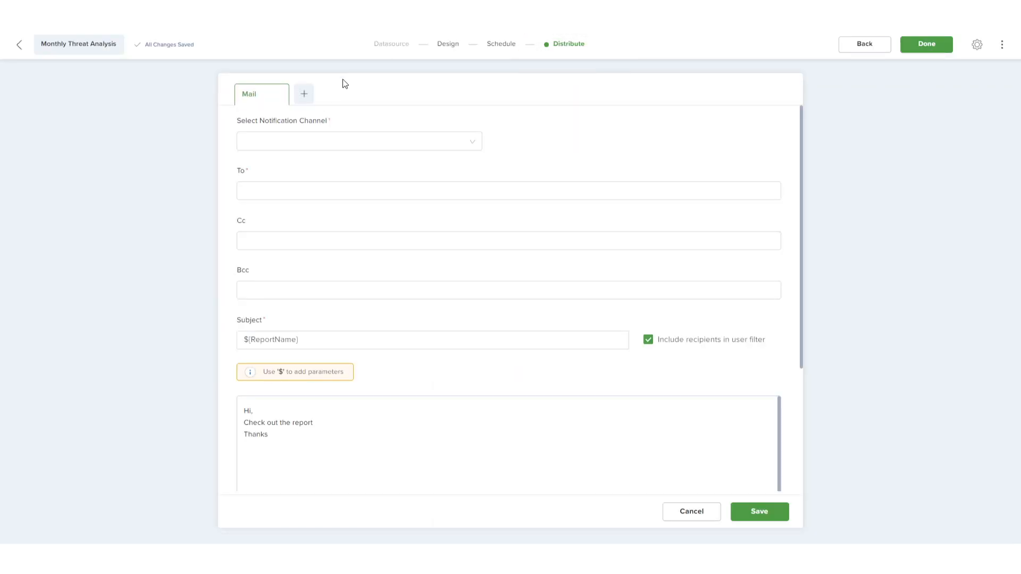
{"action": "left_click", "coordinate": [304, 96]}
{"action": "left_click", "coordinate": [340, 138]}
{"action": "left_click", "coordinate": [335, 166]}
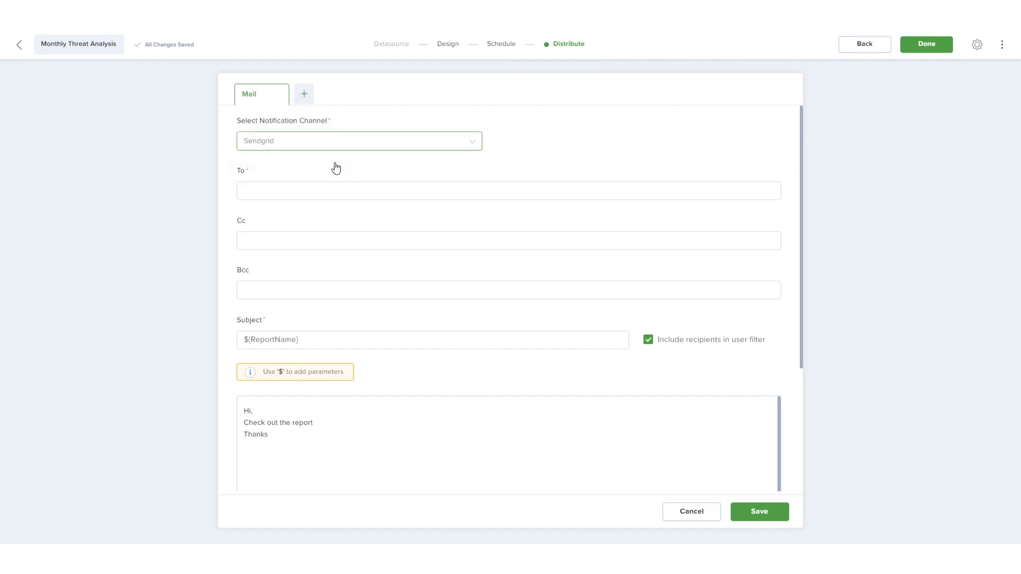
{"action": "left_click", "coordinate": [248, 191]}
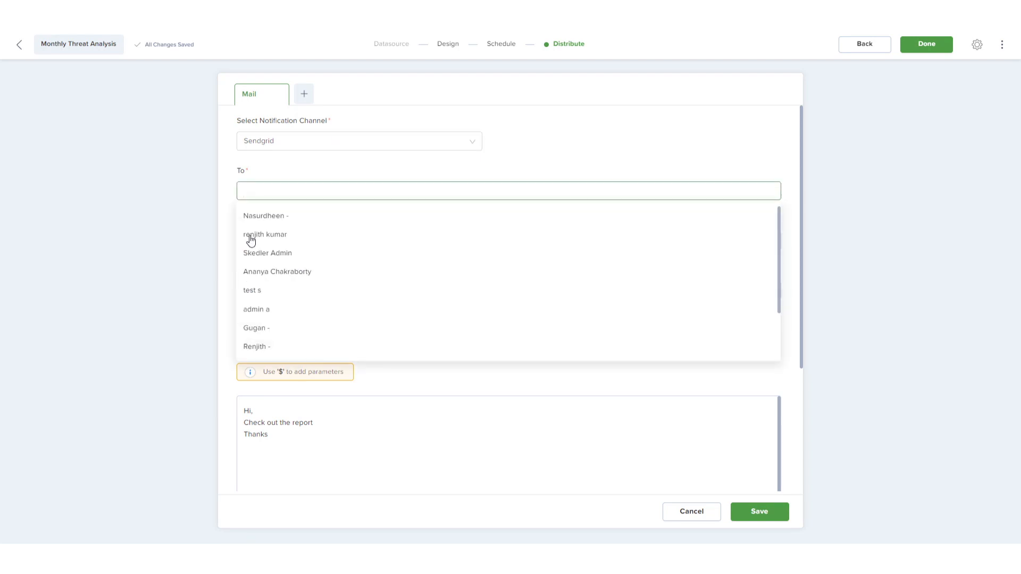
{"action": "left_click", "coordinate": [251, 311]}
{"action": "left_click", "coordinate": [165, 261]}
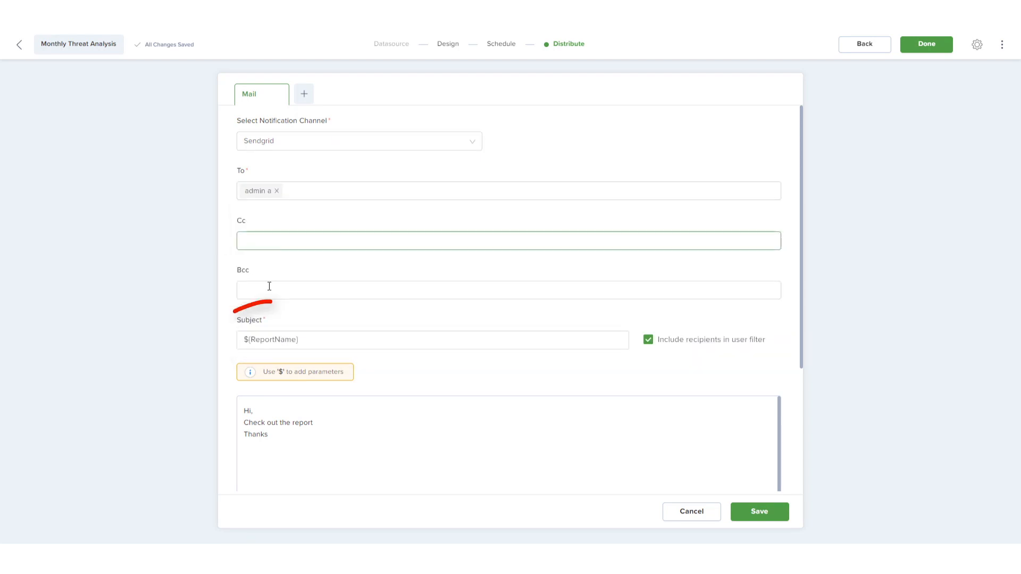
- Extend the mail subject to "${ReportName} from ${Date}" using the Date parameter
{"action": "left_click", "coordinate": [314, 338]}
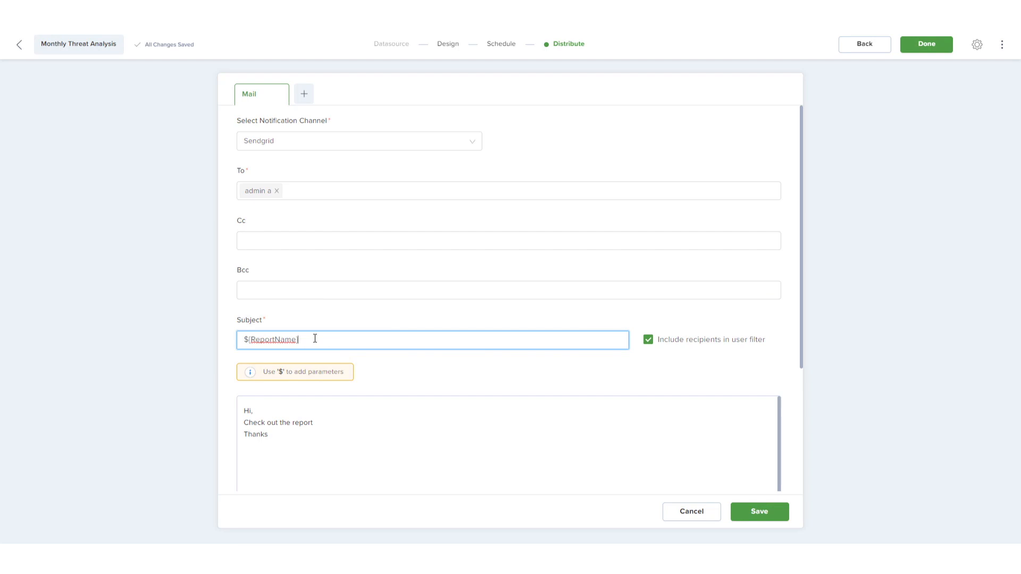
{"action": "type", "text": "from $"}
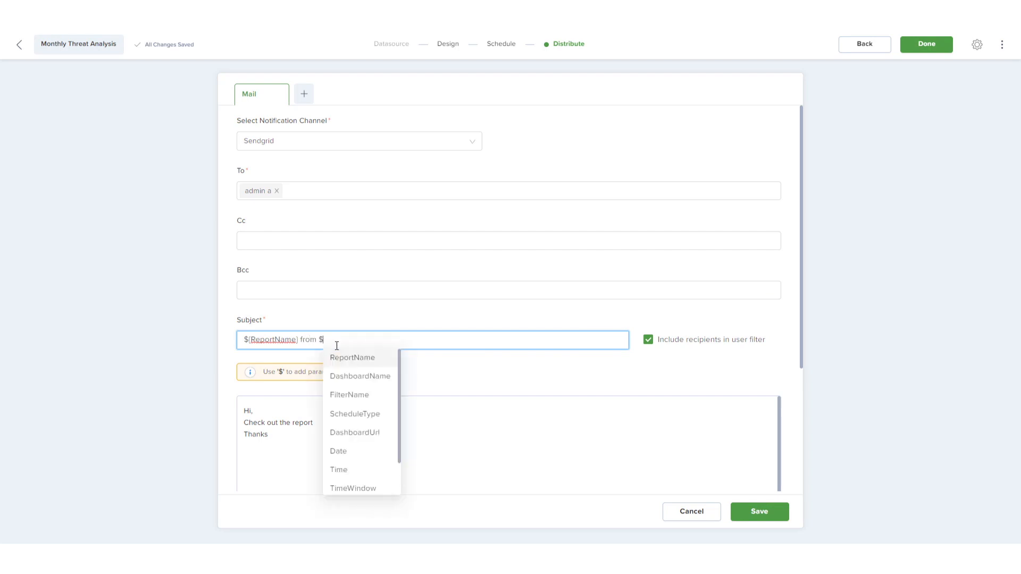
{"action": "left_click", "coordinate": [347, 452]}
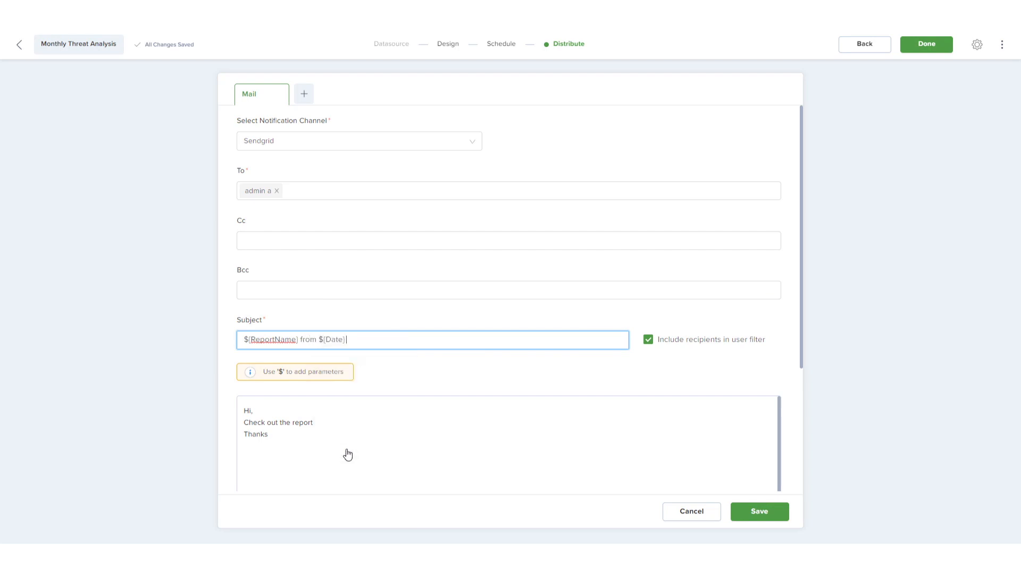
- Add blank lines after the greeting and after "Check out the report" in the mail message, and finish the report setup
{"action": "left_click", "coordinate": [278, 410]}
{"action": "key", "text": "Return"}
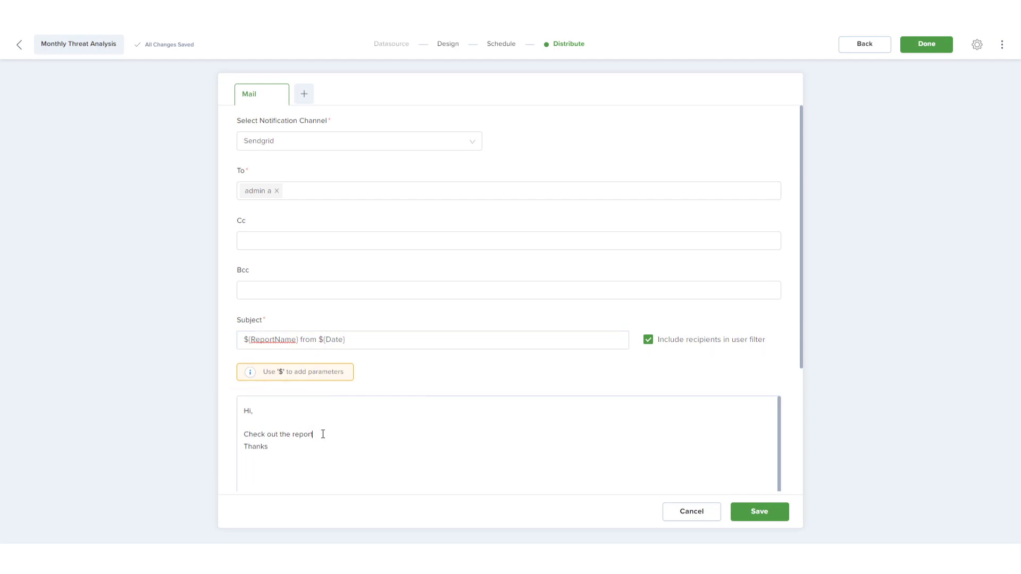
{"action": "key", "text": "Return"}
{"action": "left_click", "coordinate": [922, 48]}
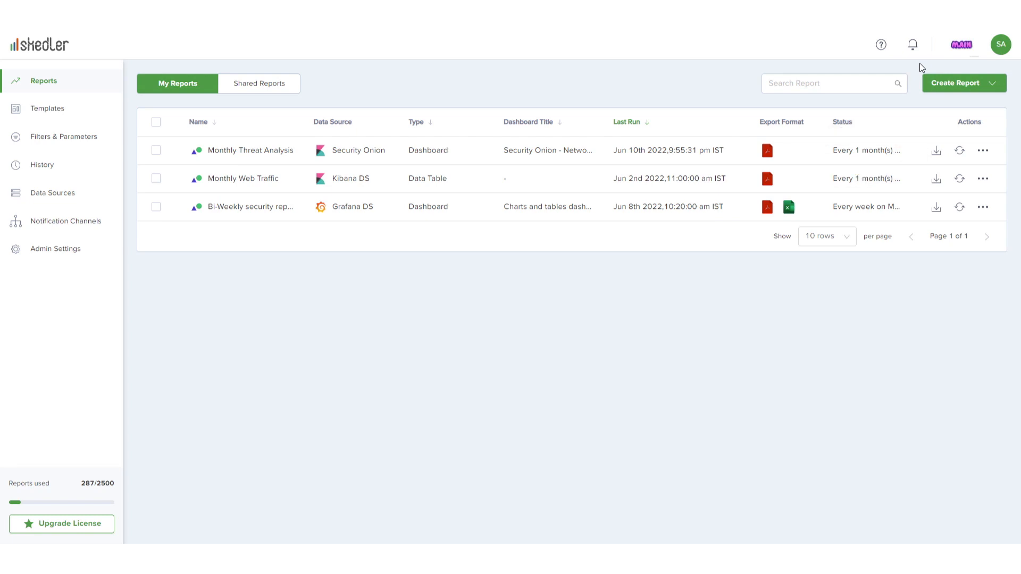
- Download the Monthly Threat Analysis report as a PDF and show the further actions available for it
{"action": "left_click", "coordinate": [769, 155]}
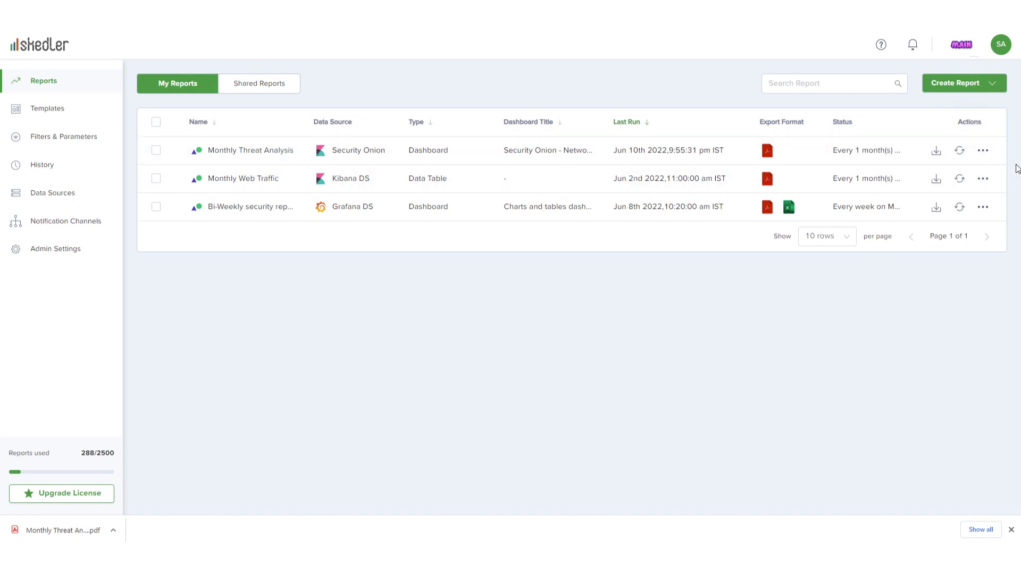
{"action": "left_click", "coordinate": [984, 152]}
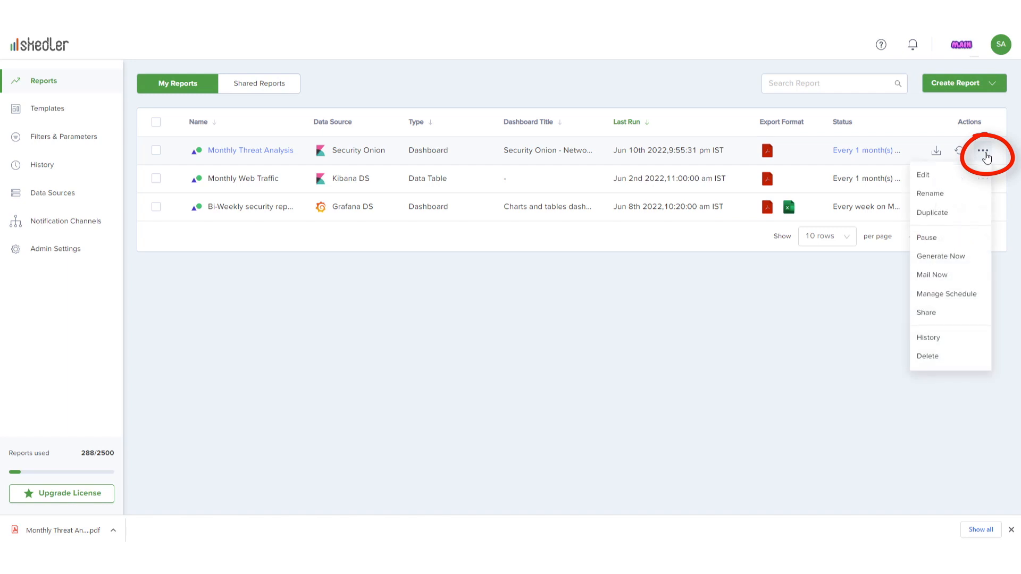